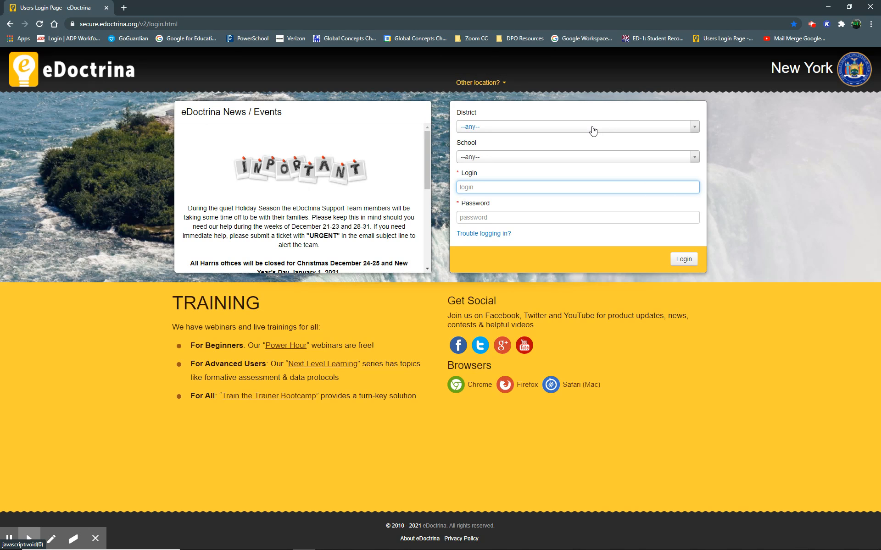
Choose Global Concepts Charter School as the district and Global Concepts Charter High School as the school.
left_click(593, 131)
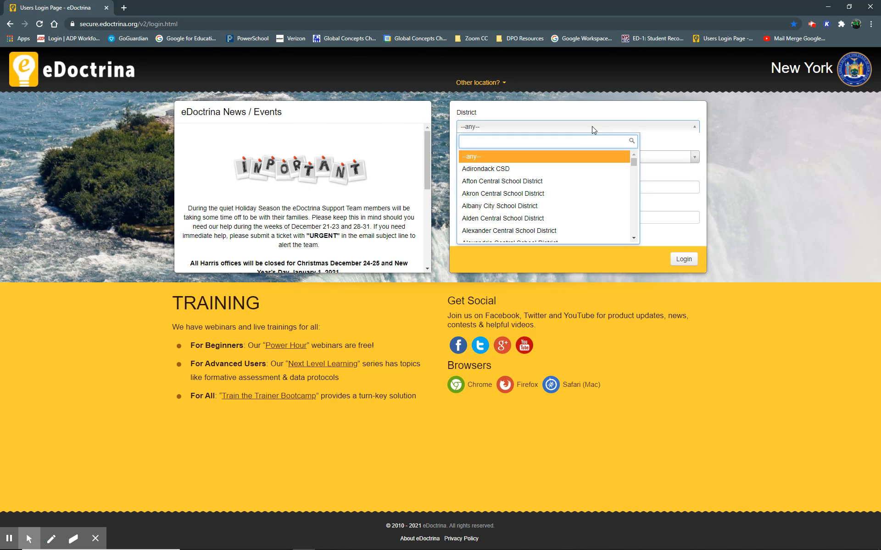
type("Glo")
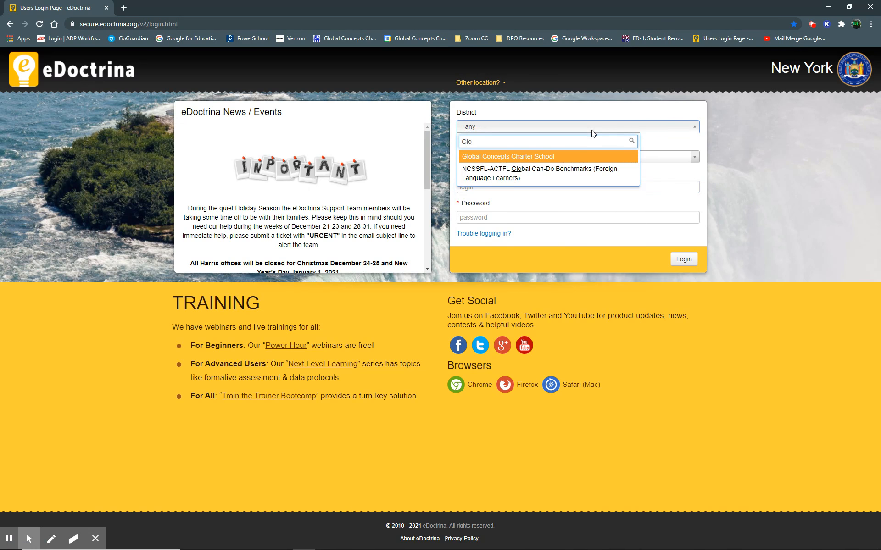
left_click(525, 158)
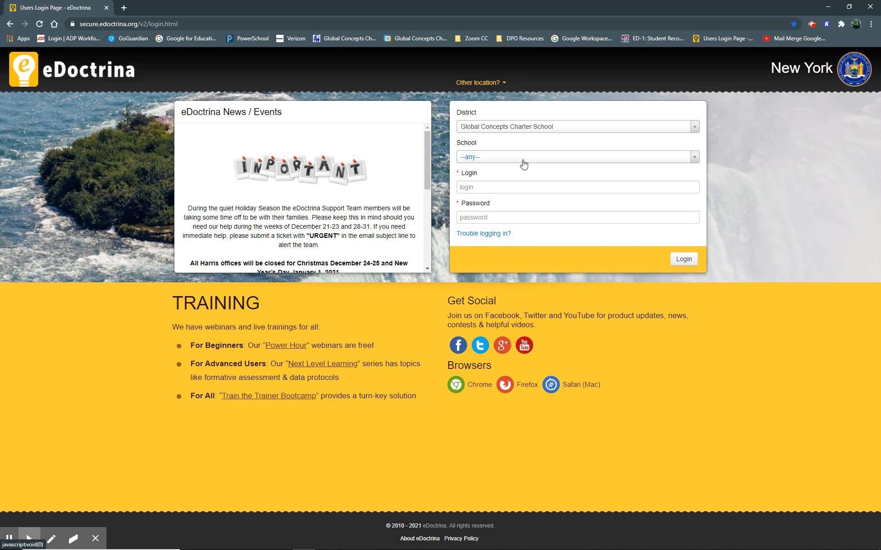
left_click(523, 158)
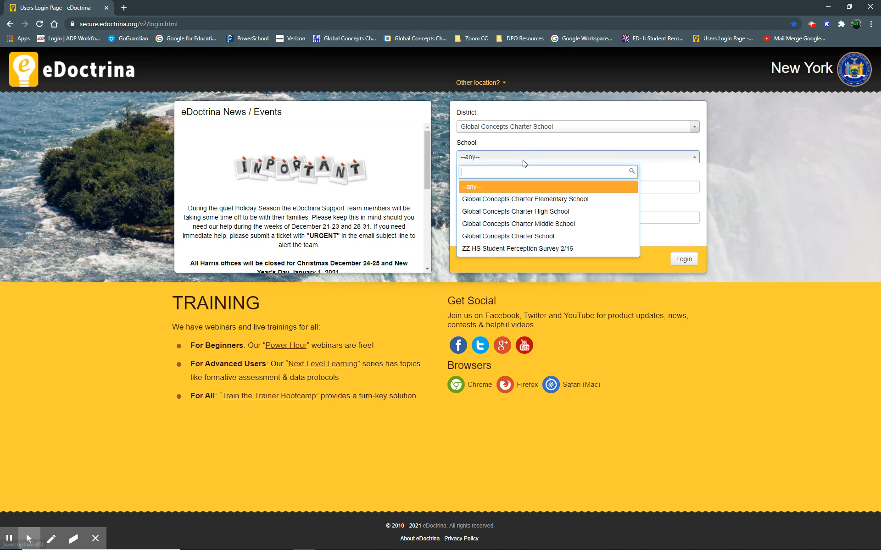
left_click(583, 211)
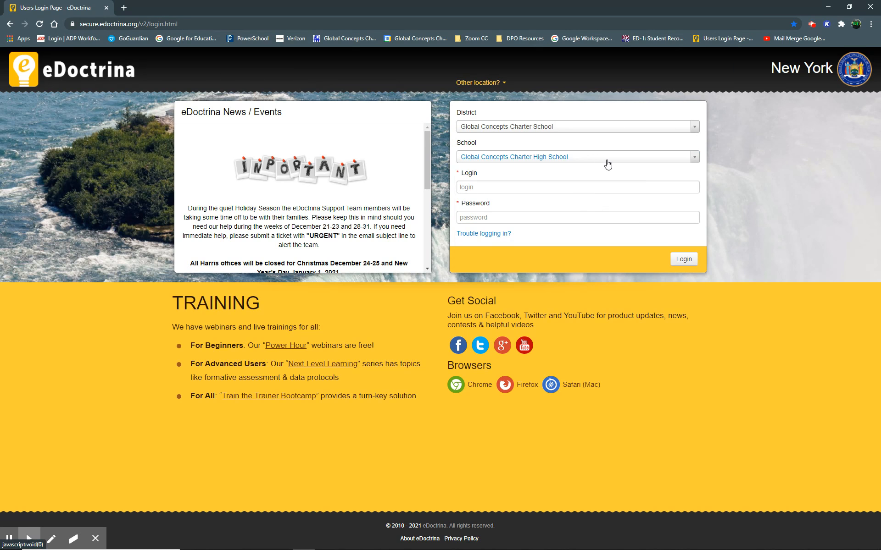
Sign in with the teacher's login name and account password.
left_click(626, 187)
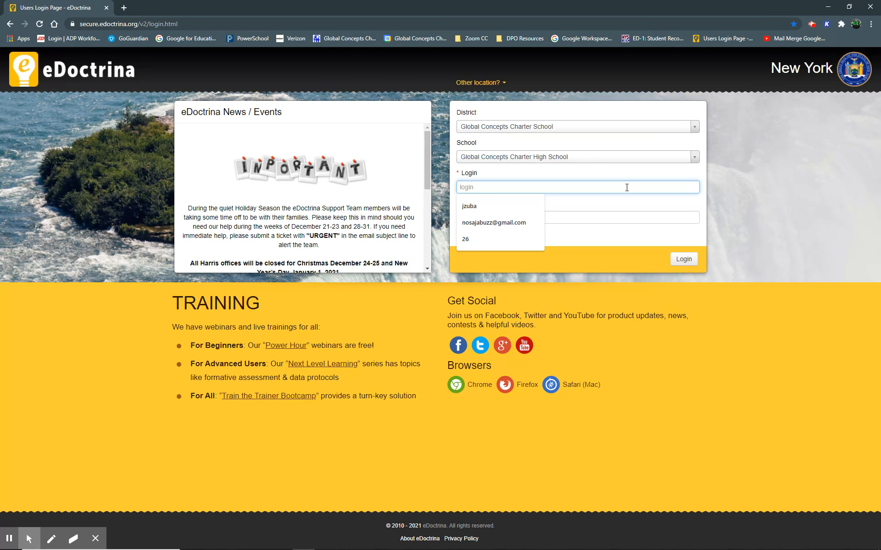
type("sam")
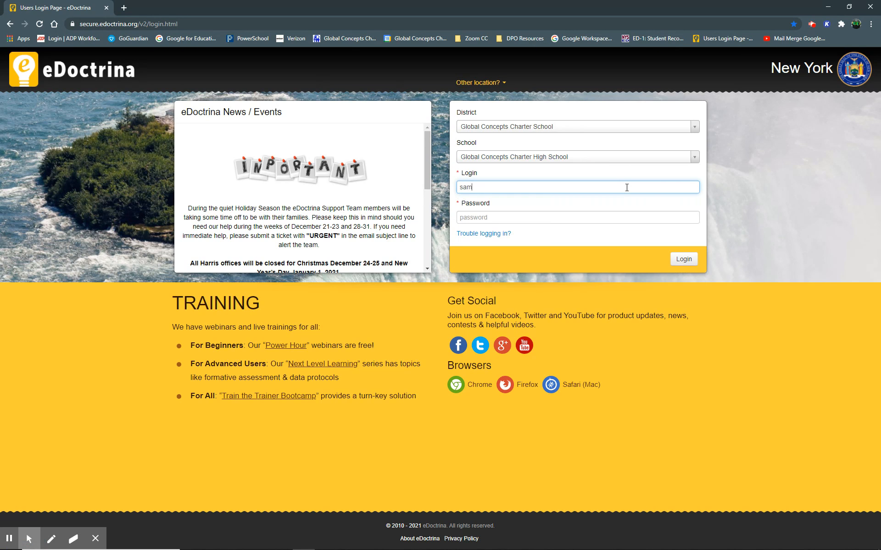
type("pleteacher")
left_click(626, 218)
type("••••••")
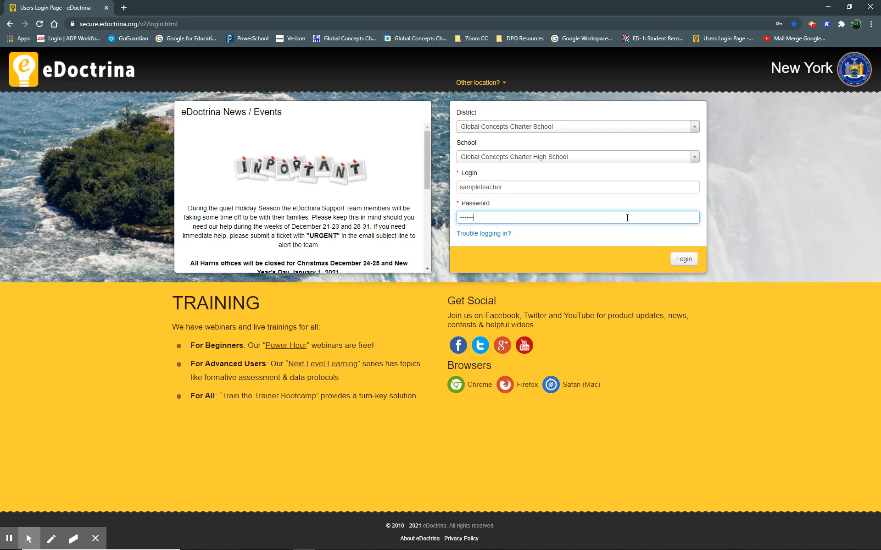
key("BackSpace")
key("BackSpace")
key("BackSpace")
key("BackSpace")
key("BackSpace")
key("BackSpace")
type("•••••••••••••")
key("Return")
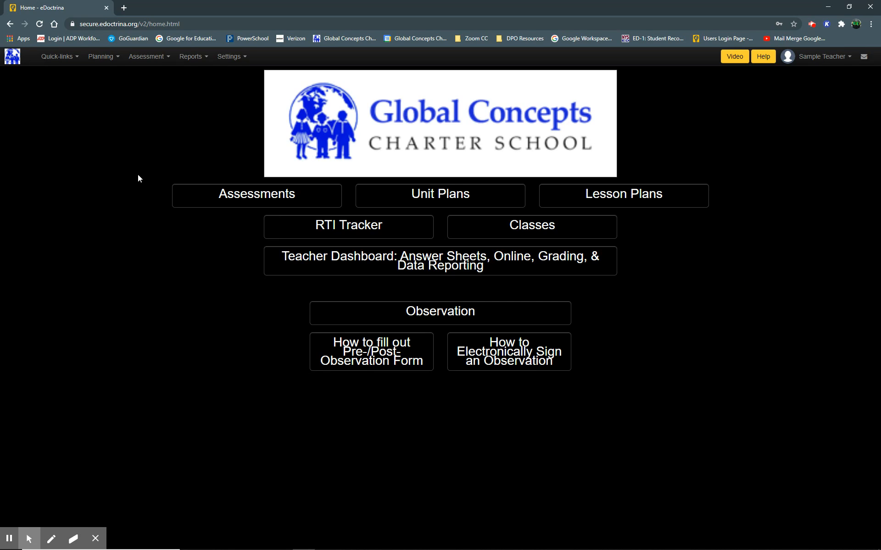
Open the Teacher Dashboard and inspect the current course selection.
left_click(68, 57)
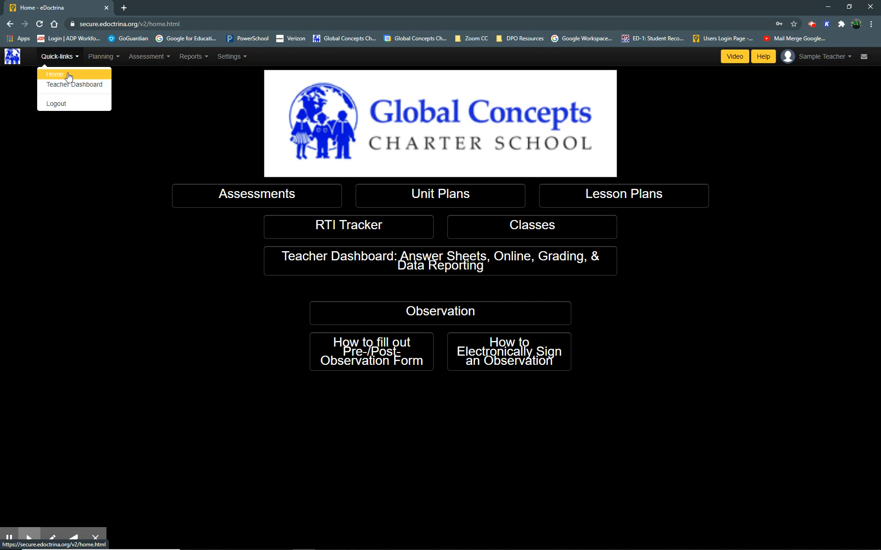
left_click(78, 87)
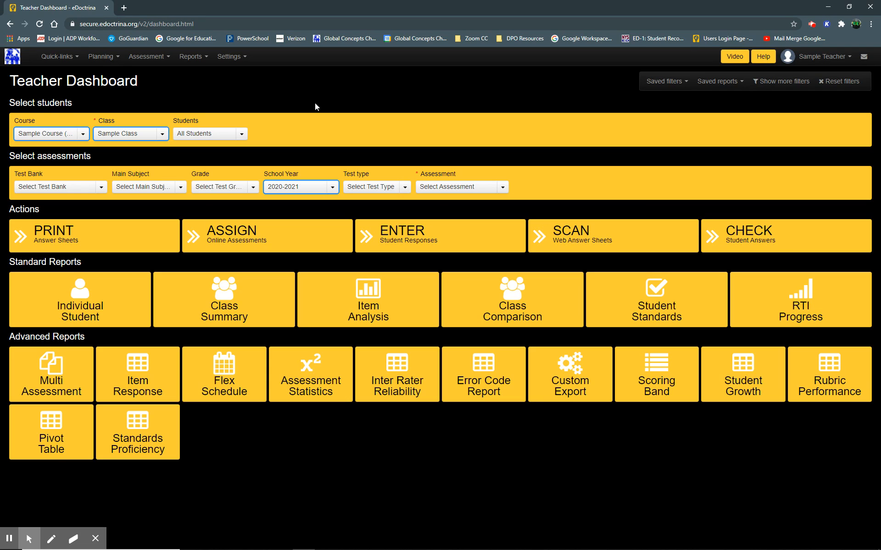
left_click(83, 137)
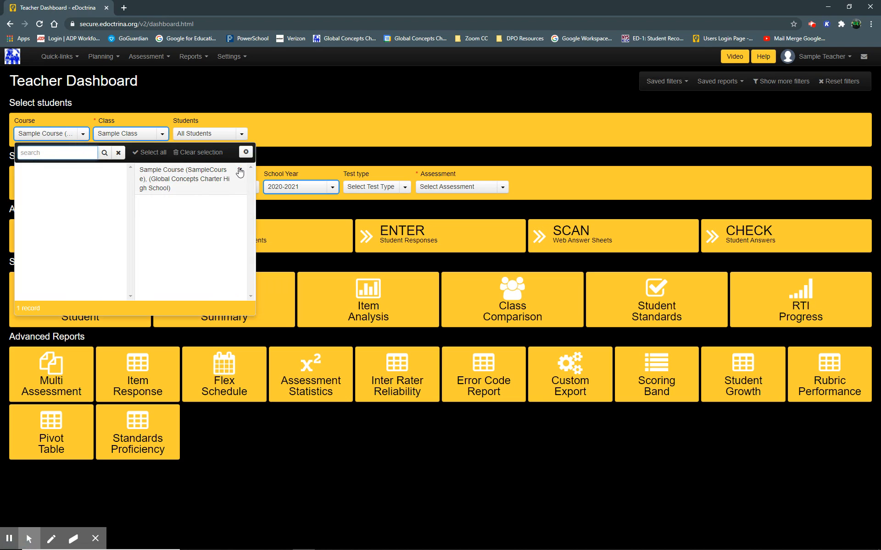
left_click(459, 86)
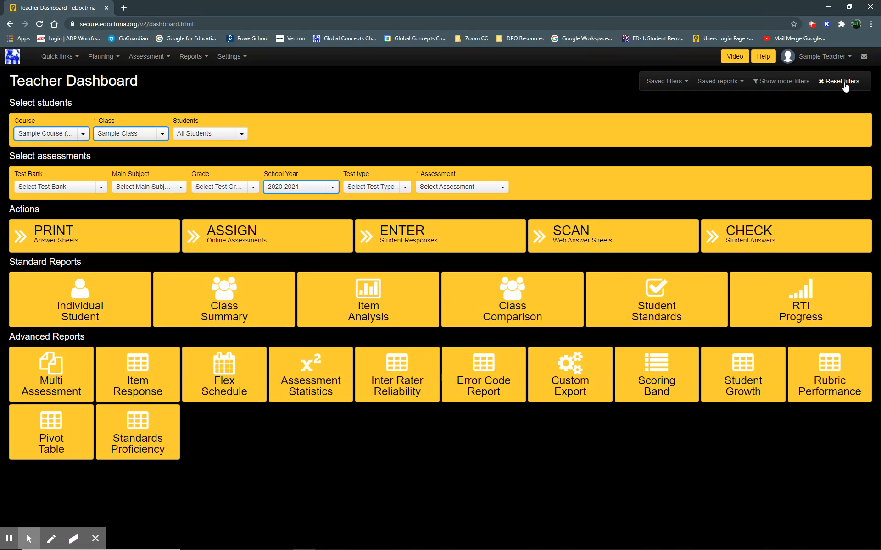
Reset the dashboard filters and select Sample Course as the course.
left_click(842, 82)
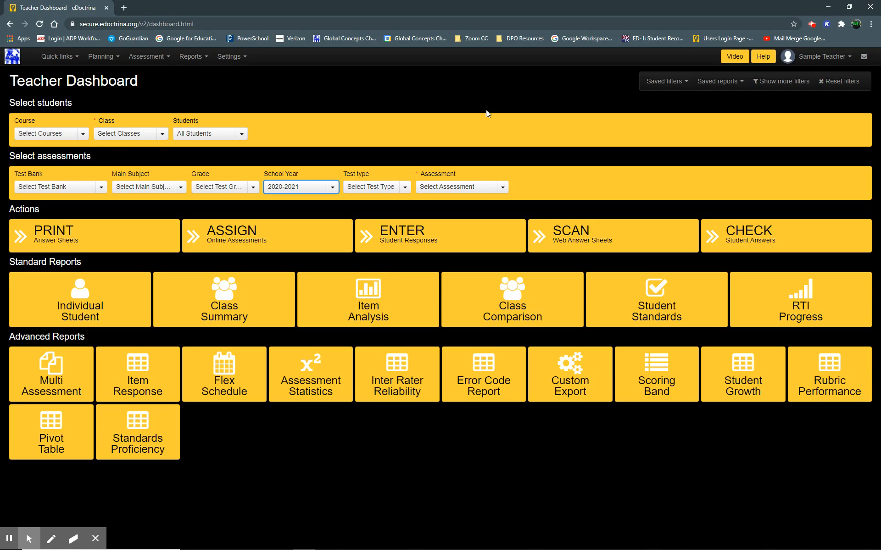
left_click(57, 138)
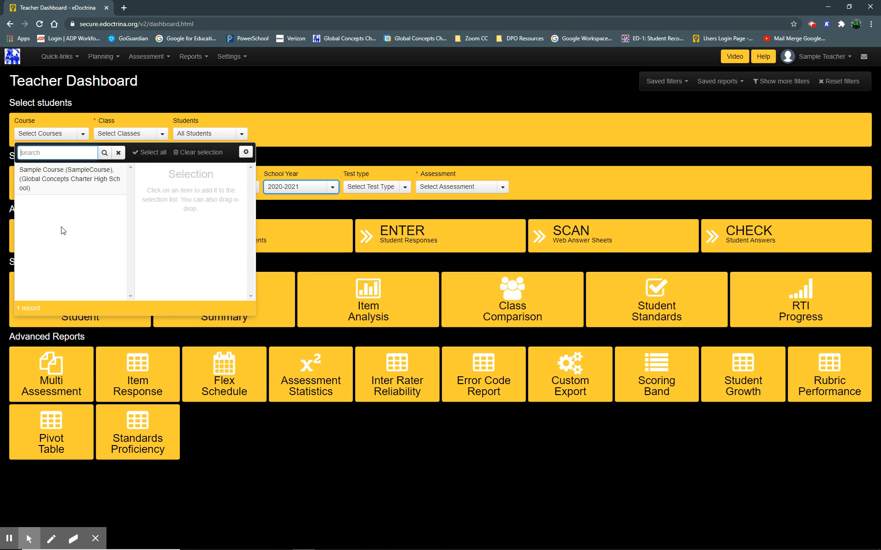
left_click(60, 178)
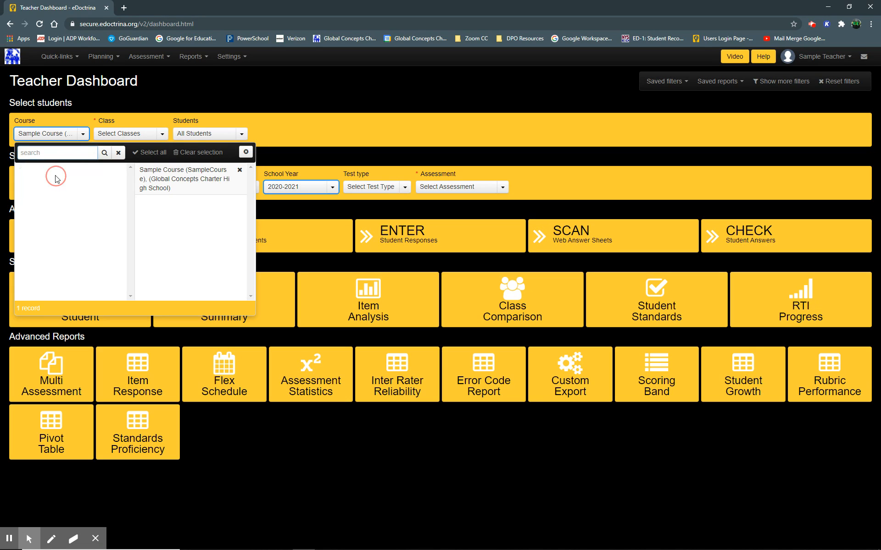
left_click(136, 114)
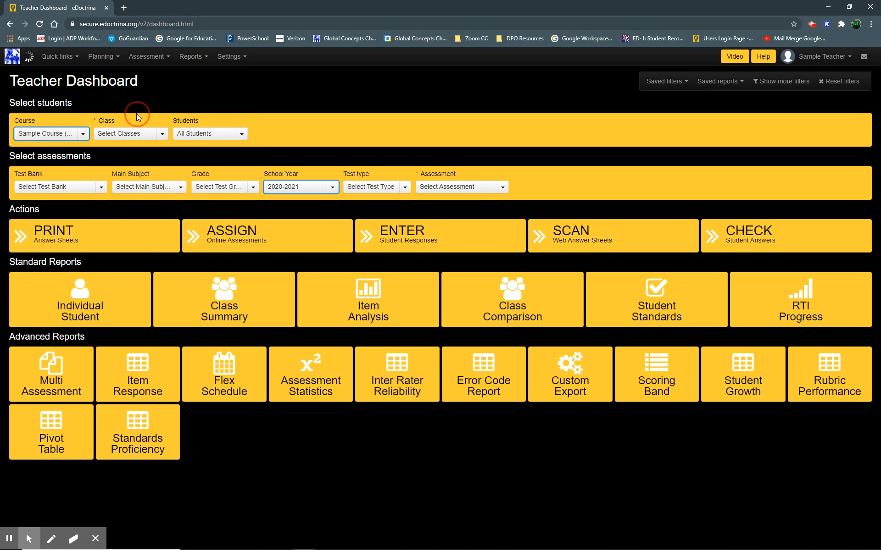
Select Sample Class as the class.
left_click(145, 137)
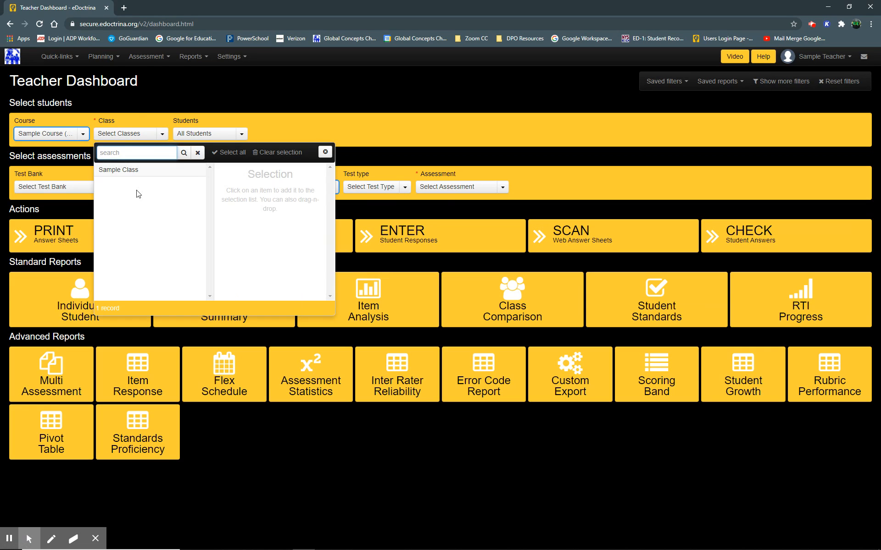
left_click(162, 173)
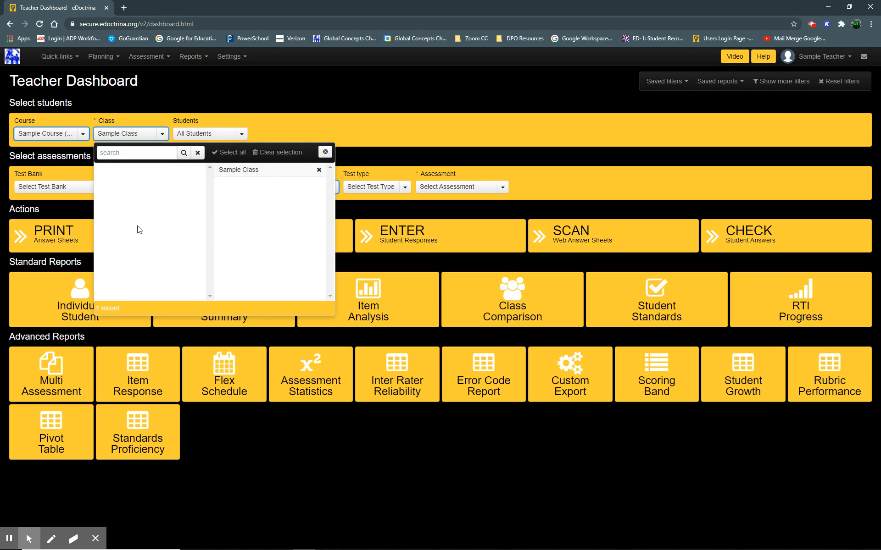
left_click(273, 120)
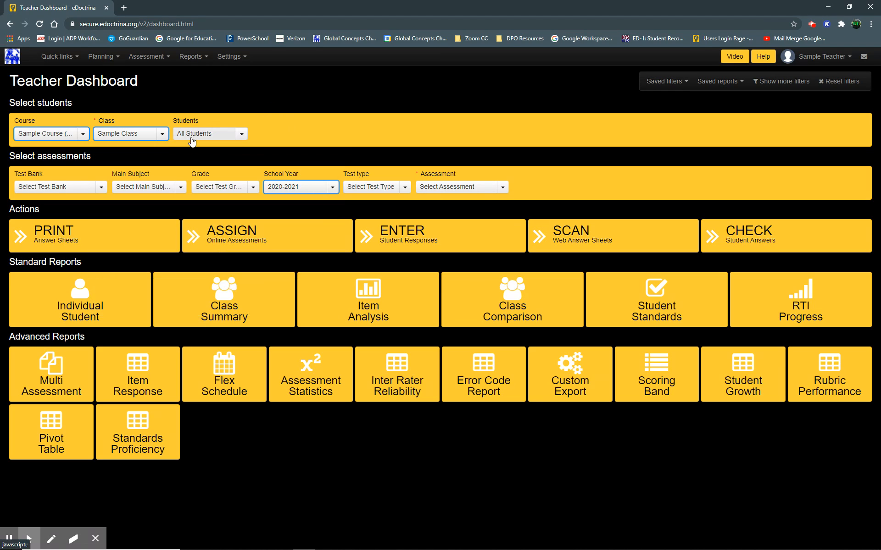
Try limiting the students to the single sample student, then clear the selection back to All Students.
left_click(230, 139)
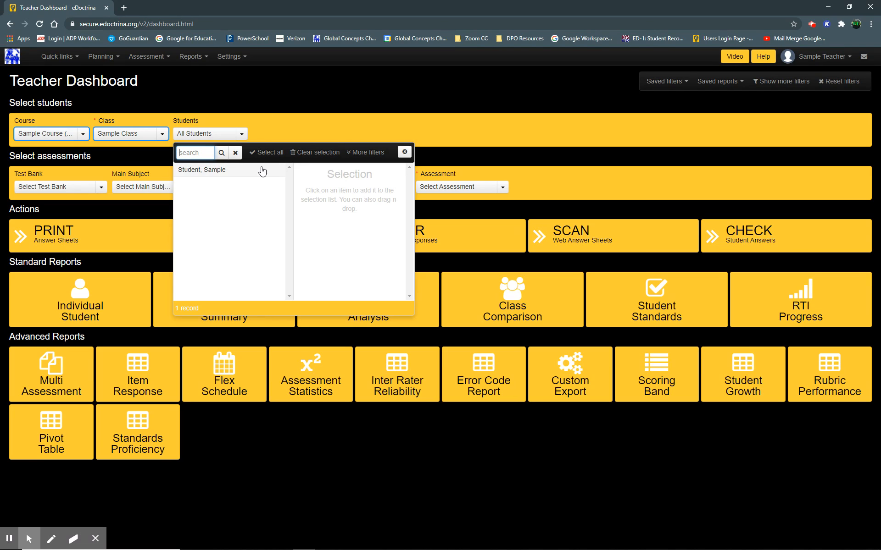
left_click_drag(260, 175, 258, 172)
left_click(273, 155)
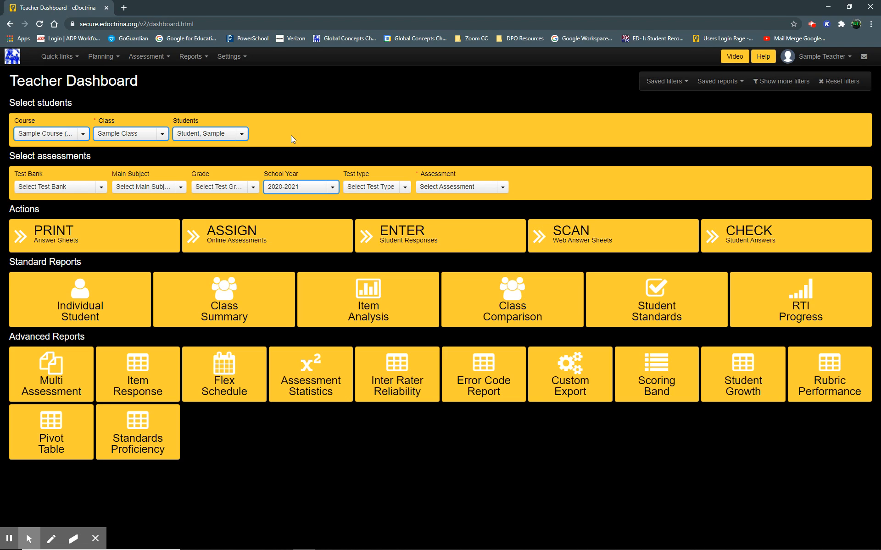
left_click(241, 134)
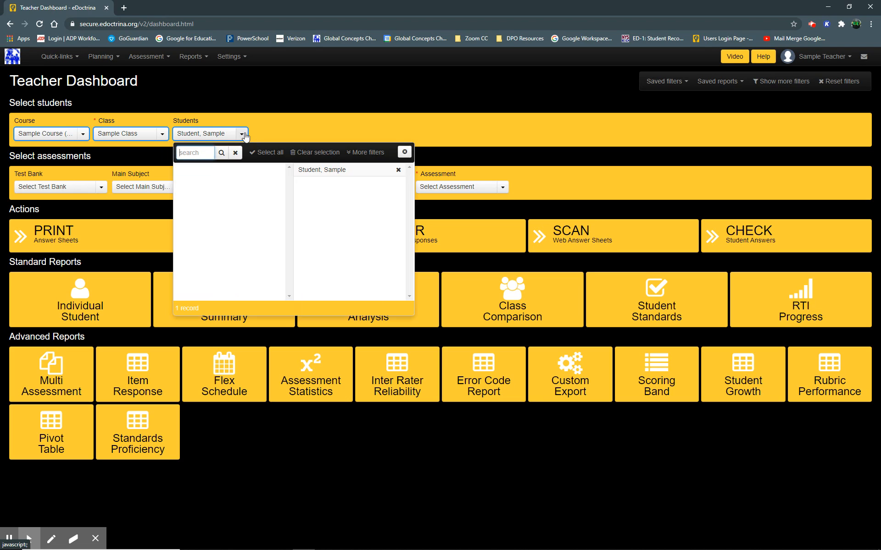
left_click(316, 152)
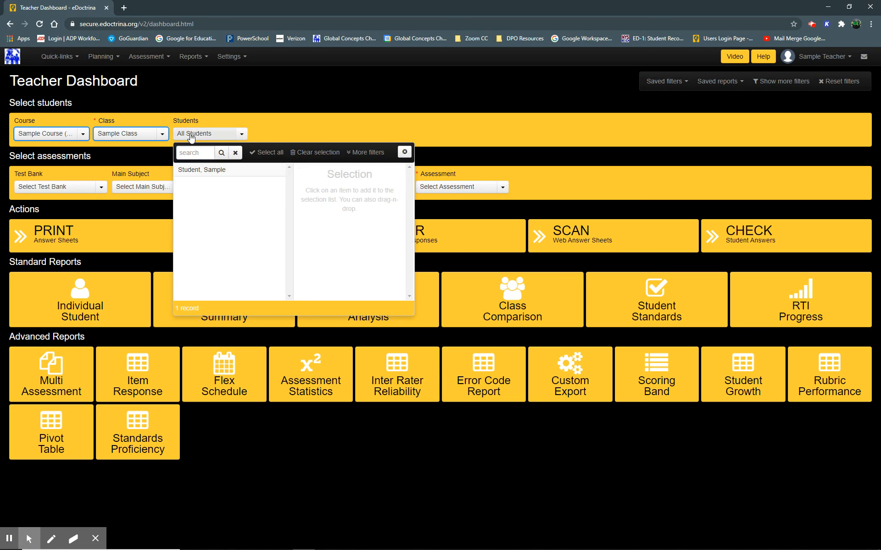
left_click(224, 137)
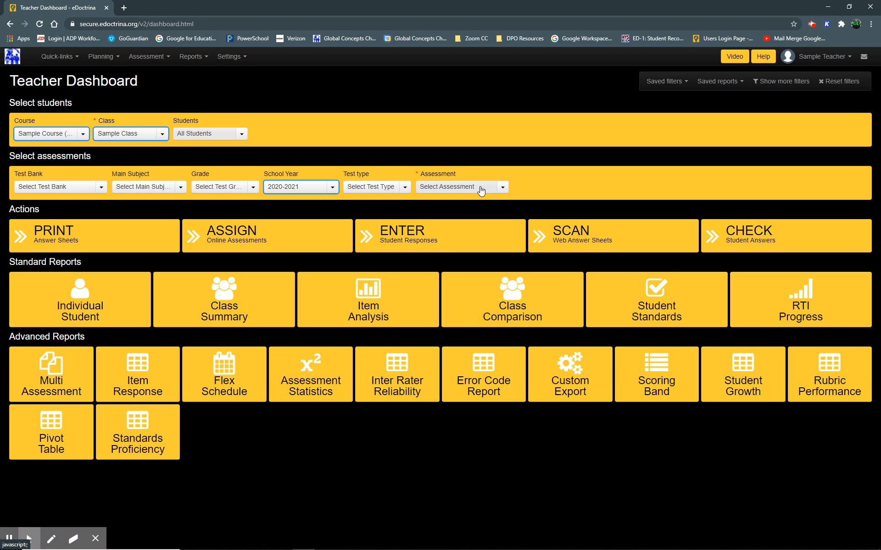
Search the assessments for 806732 and select sample test 1a (806732).
left_click(481, 191)
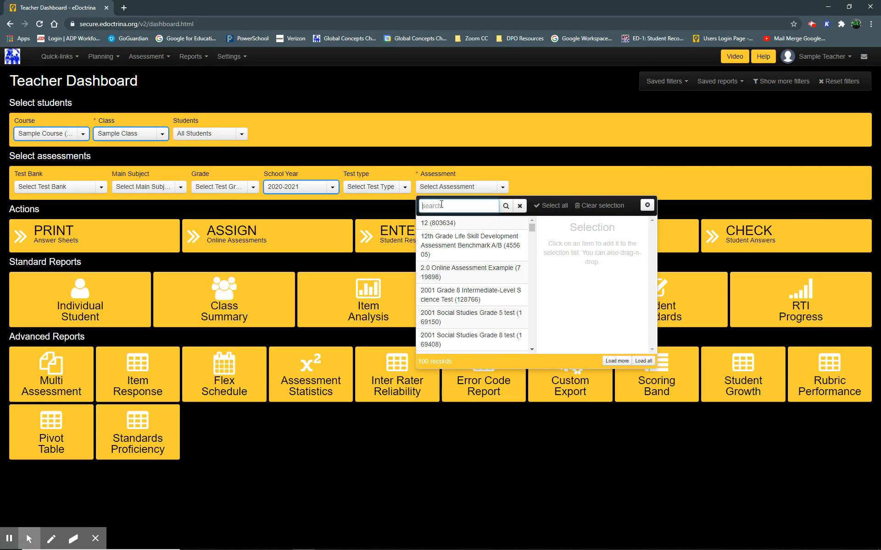
type("806")
type("731")
left_click(507, 207)
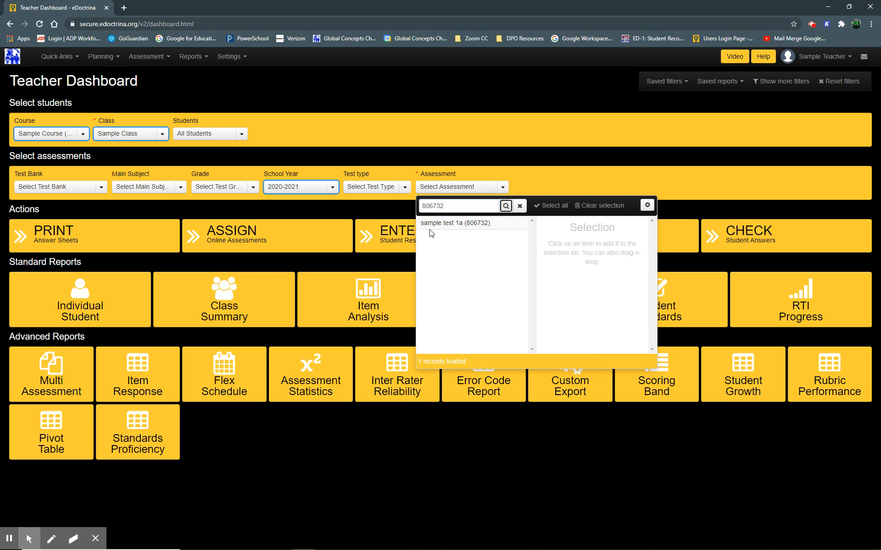
left_click(443, 225)
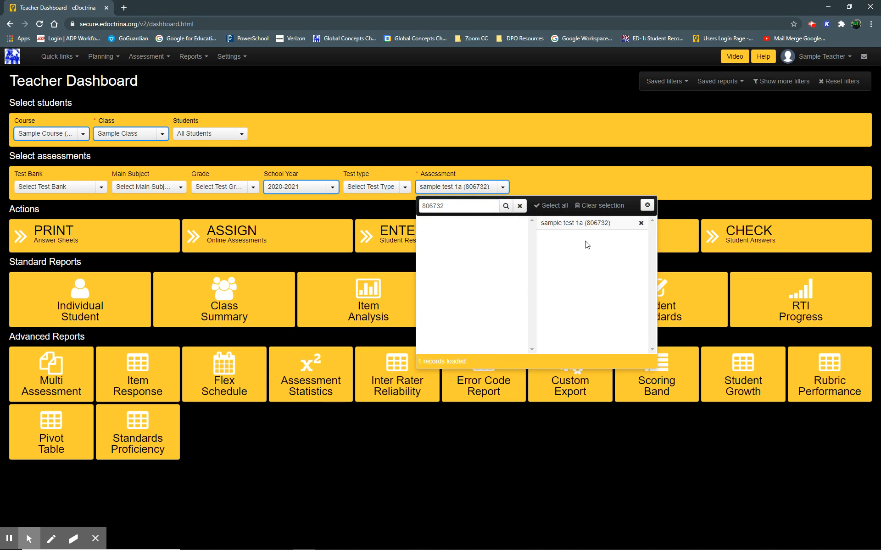
left_click(573, 184)
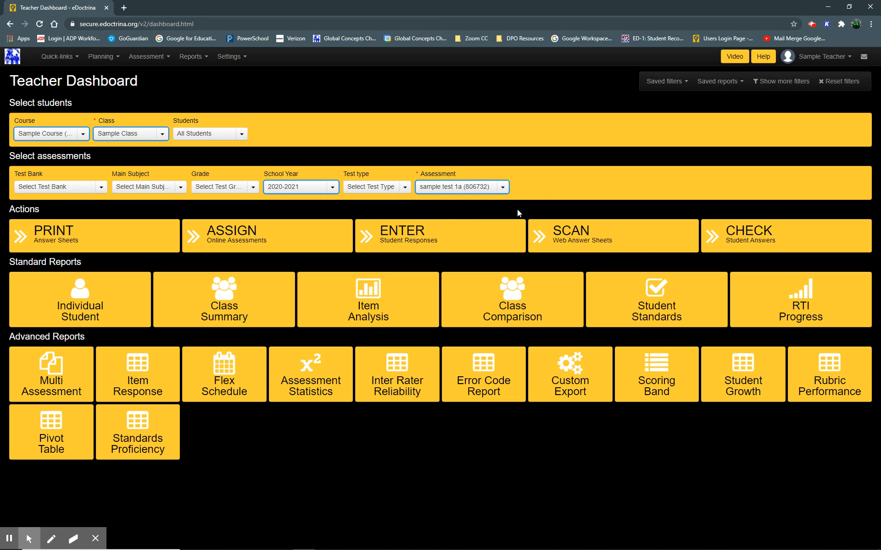
Open the online assessment assignment and set the test window start to 4 January 2021, 11:25 AM.
left_click(295, 237)
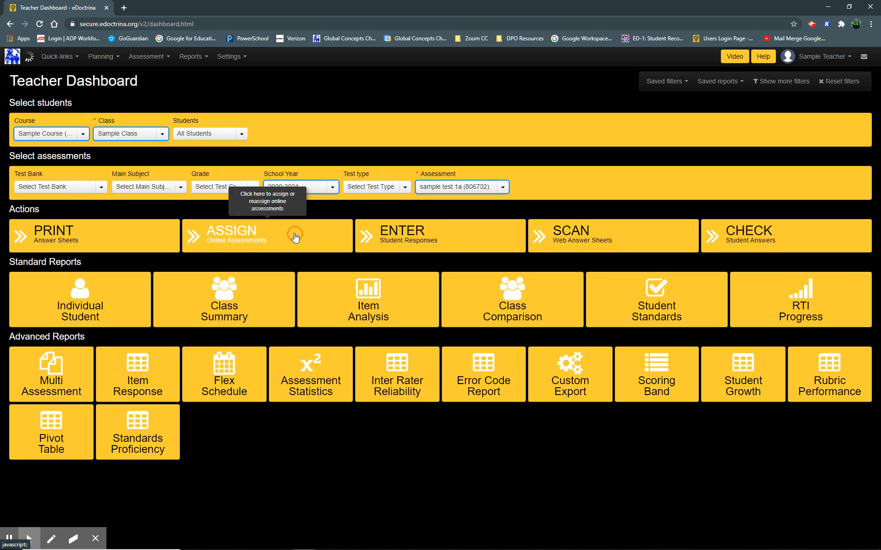
left_click(294, 234)
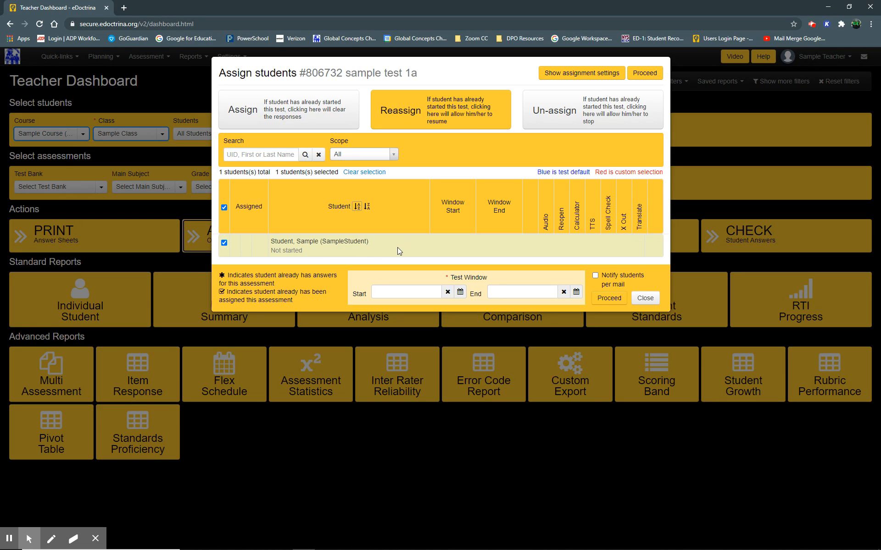
left_click(402, 294)
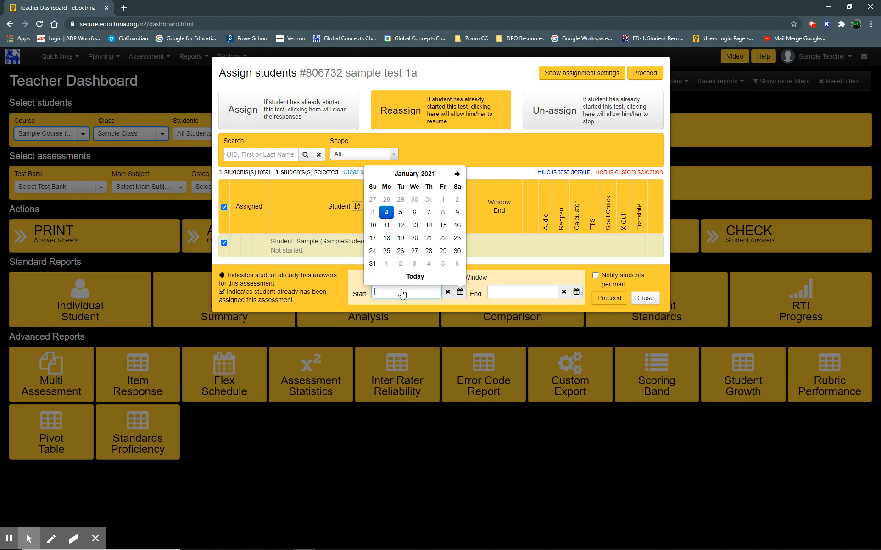
left_click(386, 213)
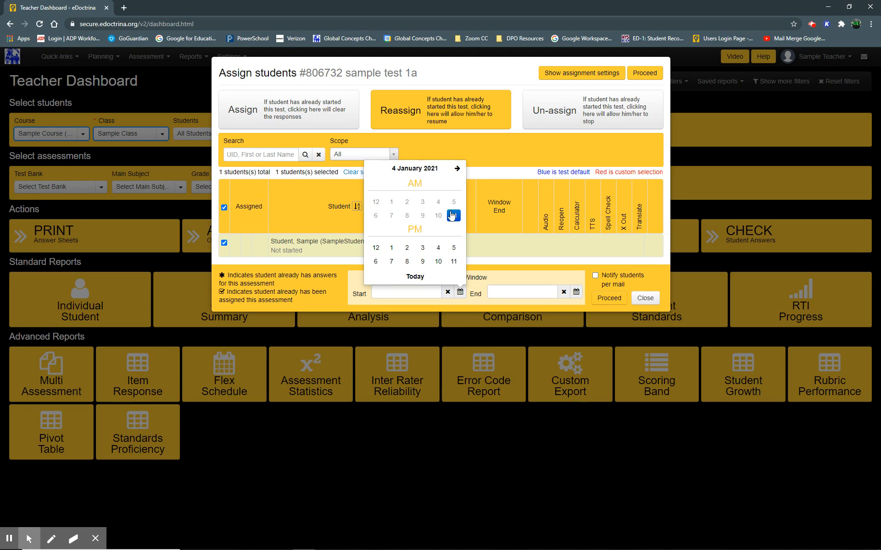
left_click(452, 215)
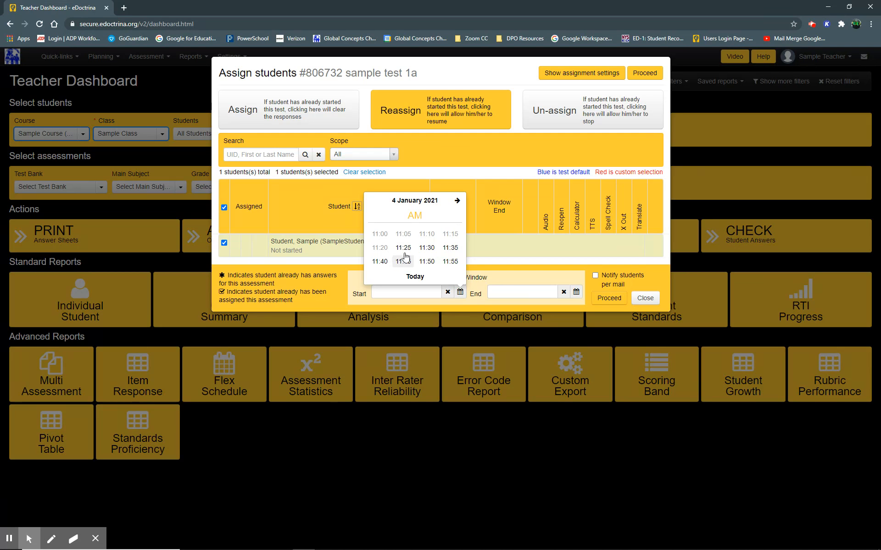
left_click(406, 248)
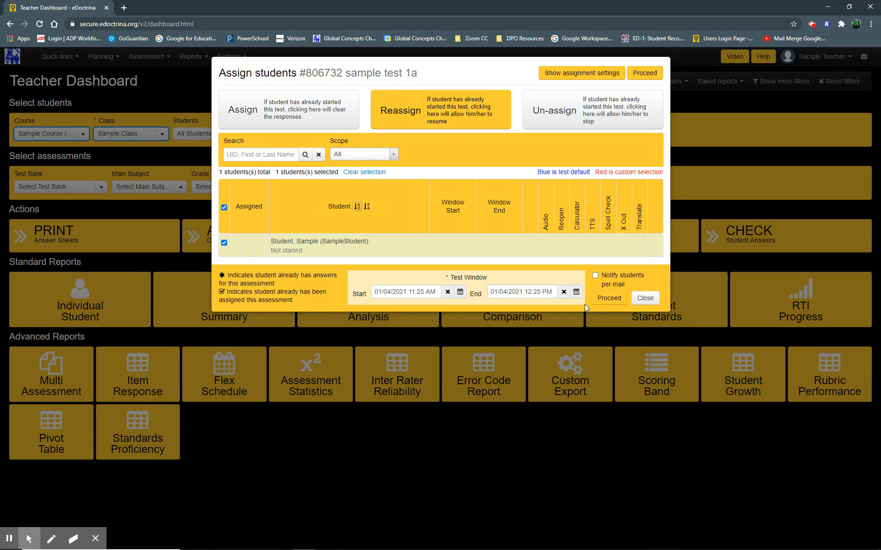
Proceed with assigning sample test 1a to the selected student with the set test window, then close the assignment dialogs.
left_click(609, 298)
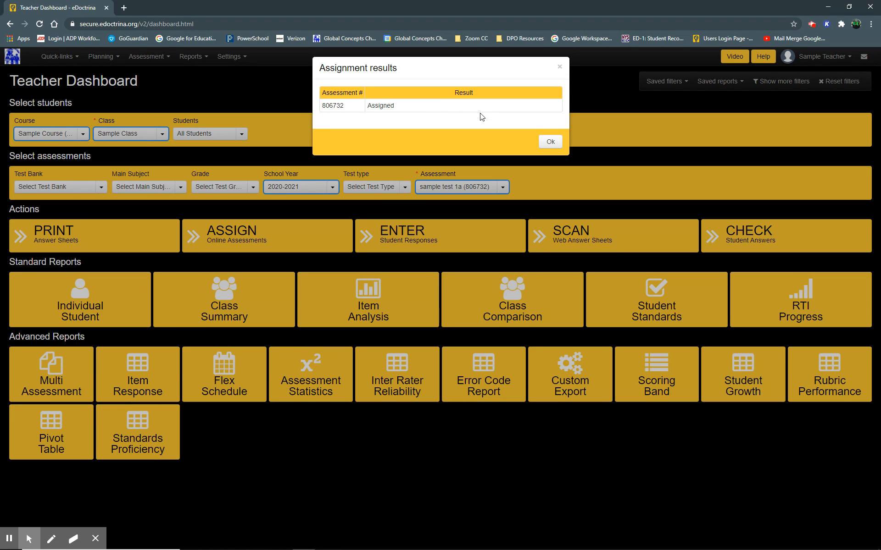
left_click(551, 144)
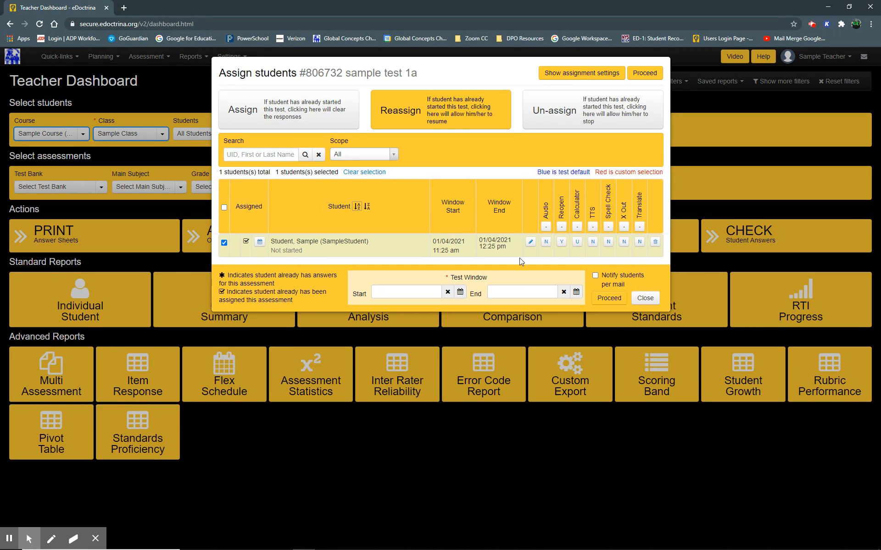
left_click(645, 299)
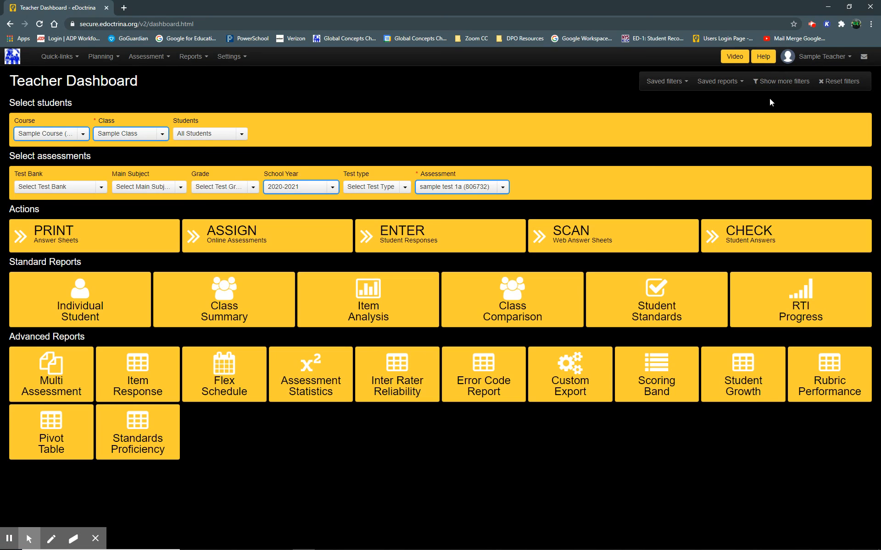
Log out of the teacher account and sign in as the sample student with the student's login and password.
left_click(844, 55)
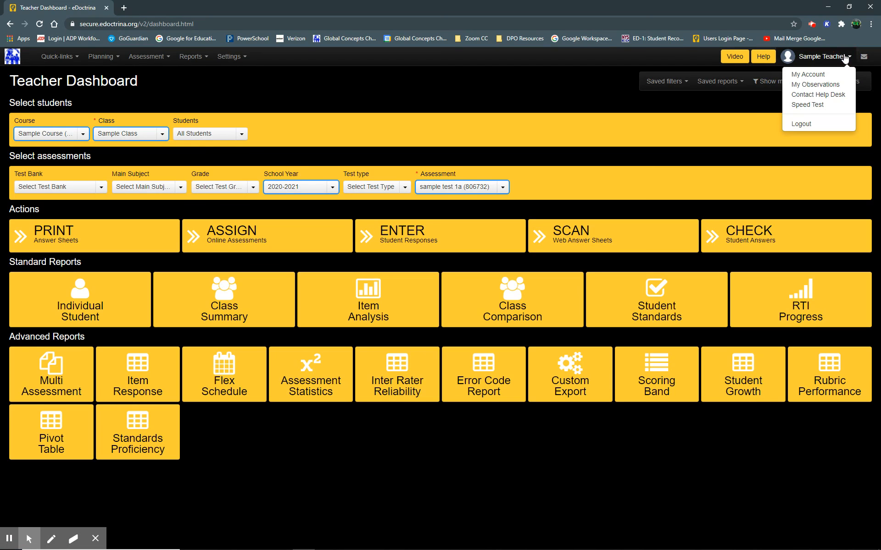
left_click(832, 123)
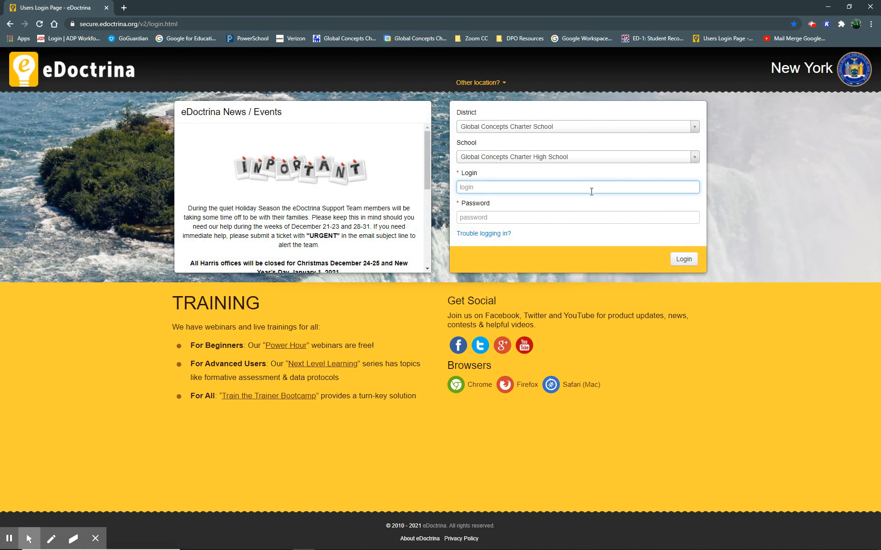
type("samplestudent")
key("Tab")
type("•••••••••••")
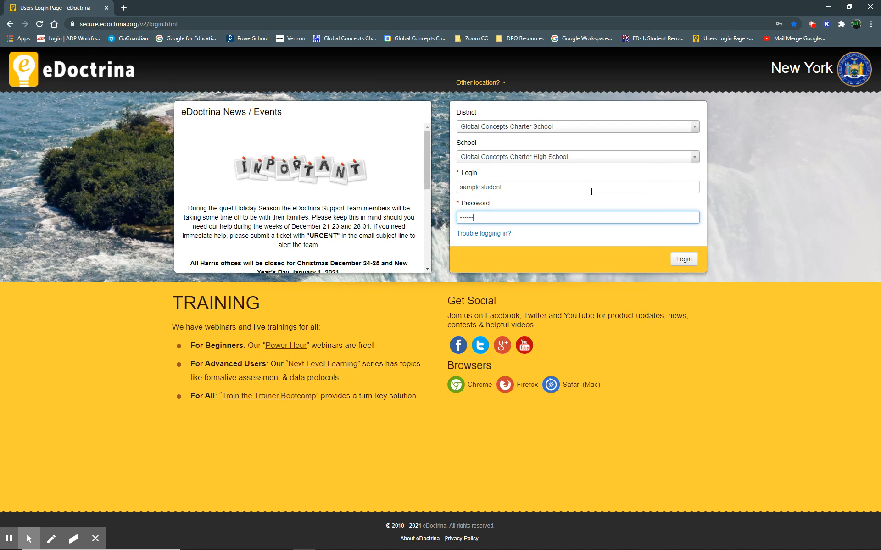
type("•")
key("Return")
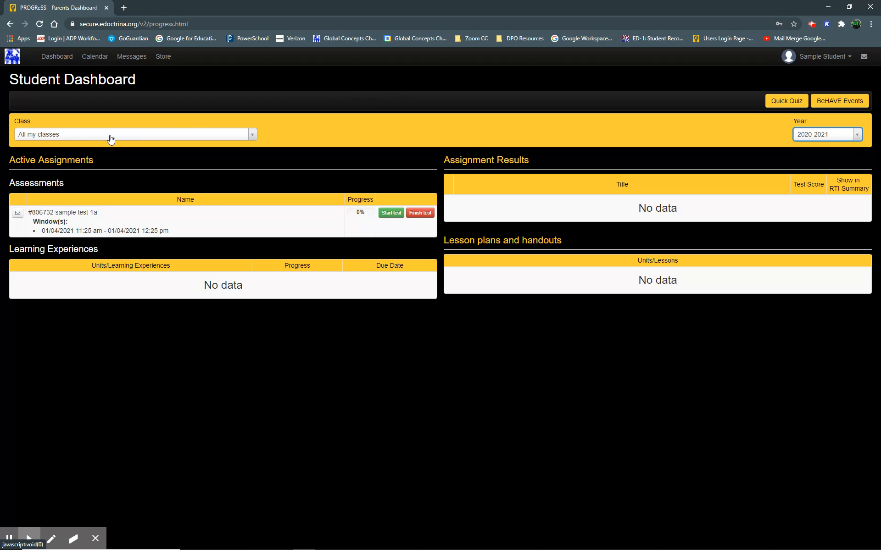
Start sample test 1a from the student dashboard's active assessments, keeping the class filter on All my classes.
left_click(160, 138)
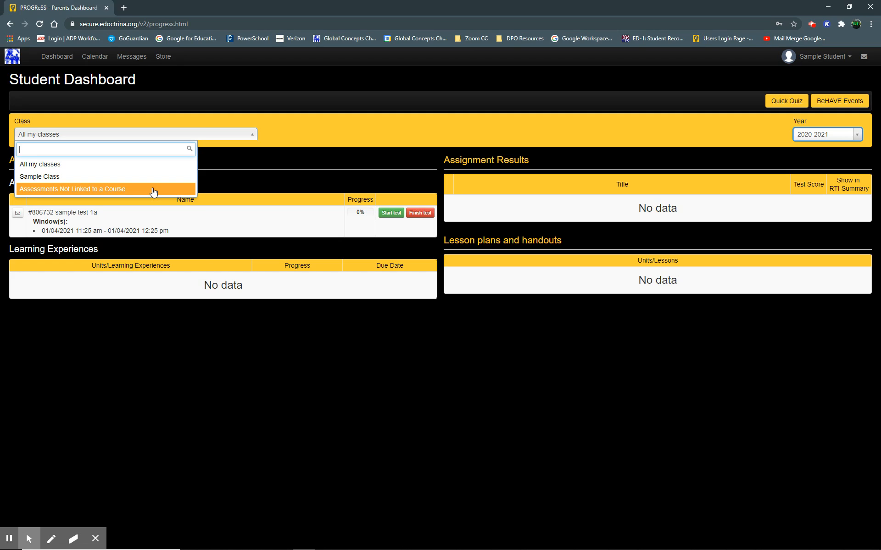
left_click(149, 163)
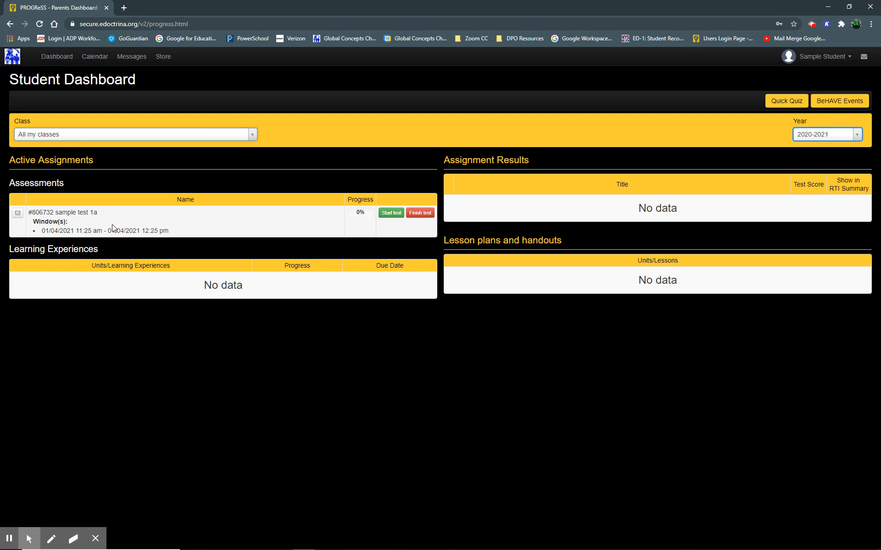
left_click(387, 214)
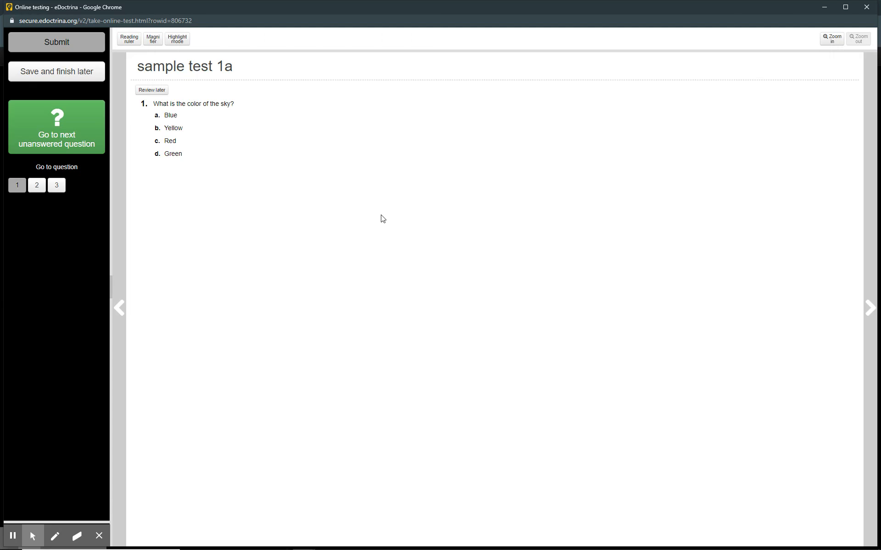
Try submitting the test, then cancel the submission.
left_click(84, 42)
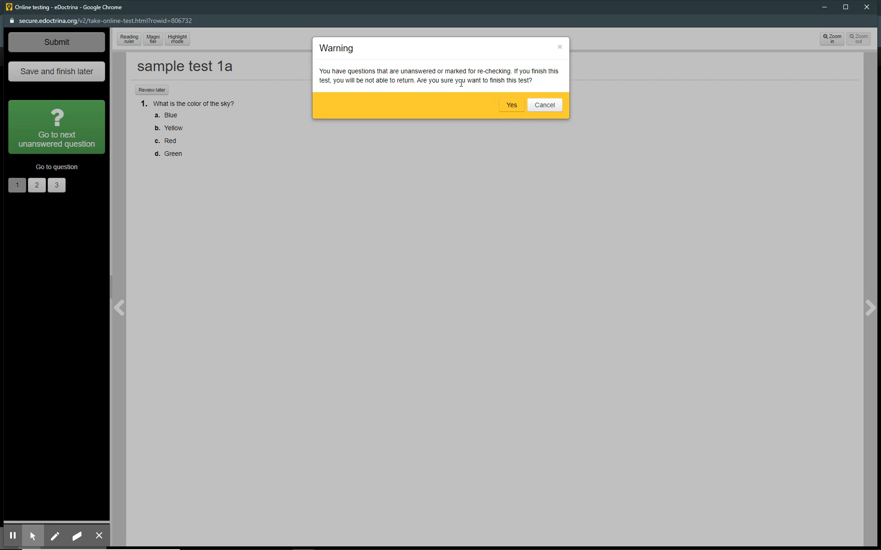
left_click(552, 105)
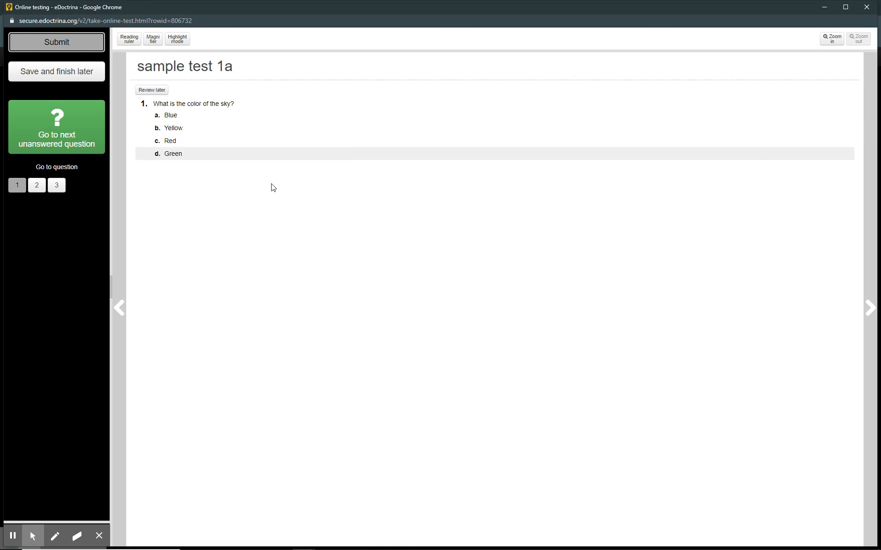
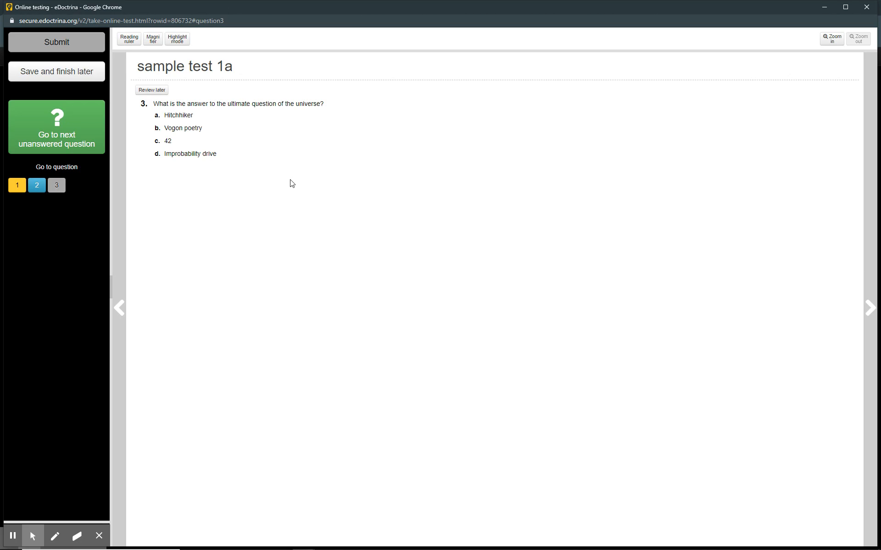
Answer question 3 with 42, then go to flagged question 1 and remove its review-later flag.
left_click(213, 143)
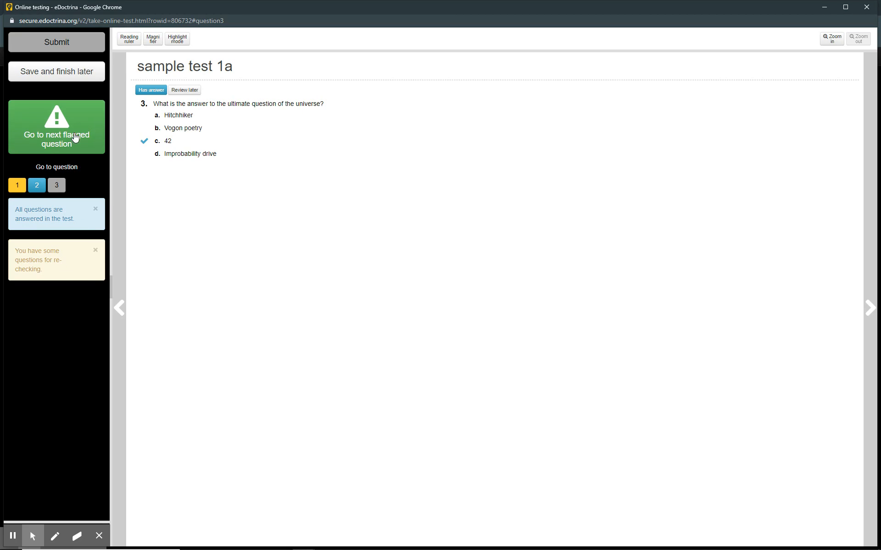
left_click(26, 144)
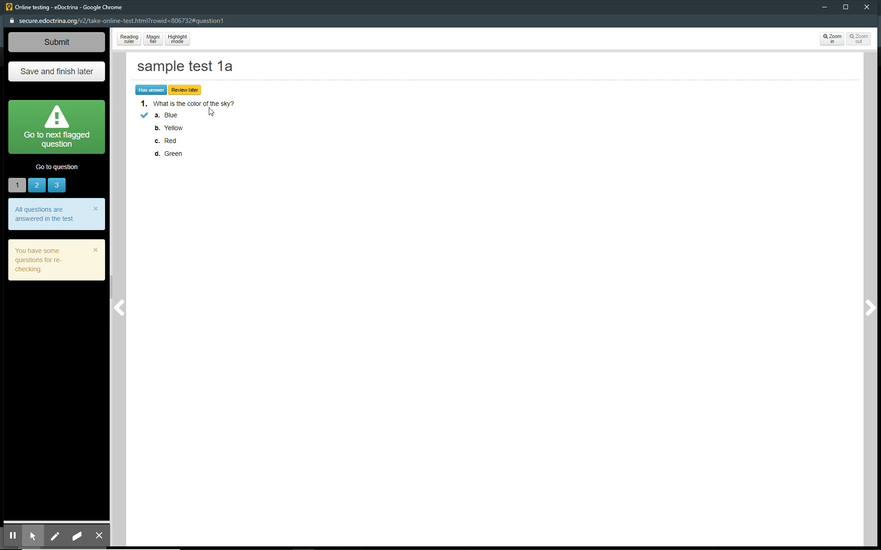
left_click(192, 95)
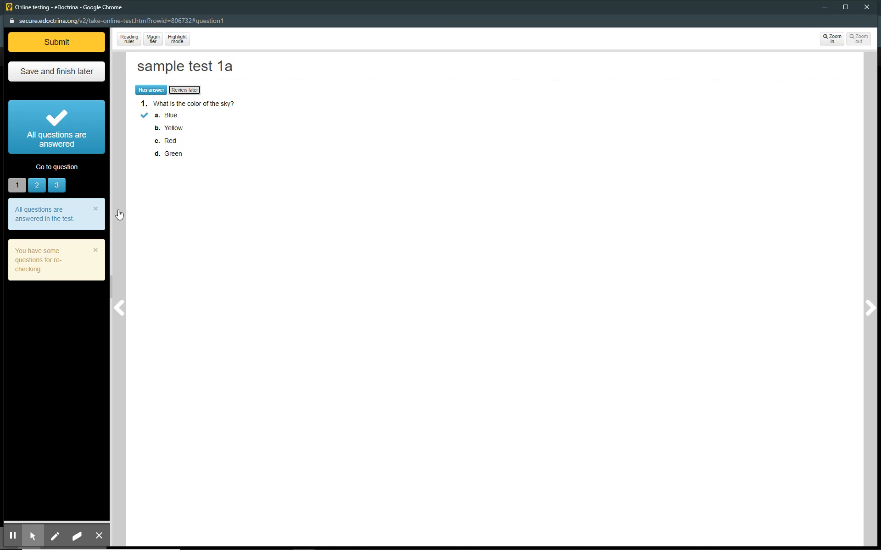
Dismiss both notices and submit the test, confirming the finish.
left_click(95, 250)
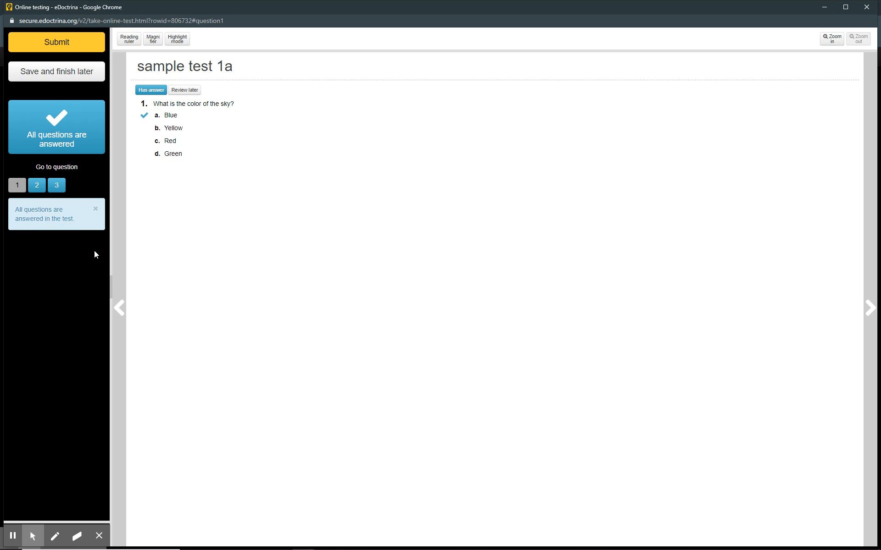
left_click(96, 209)
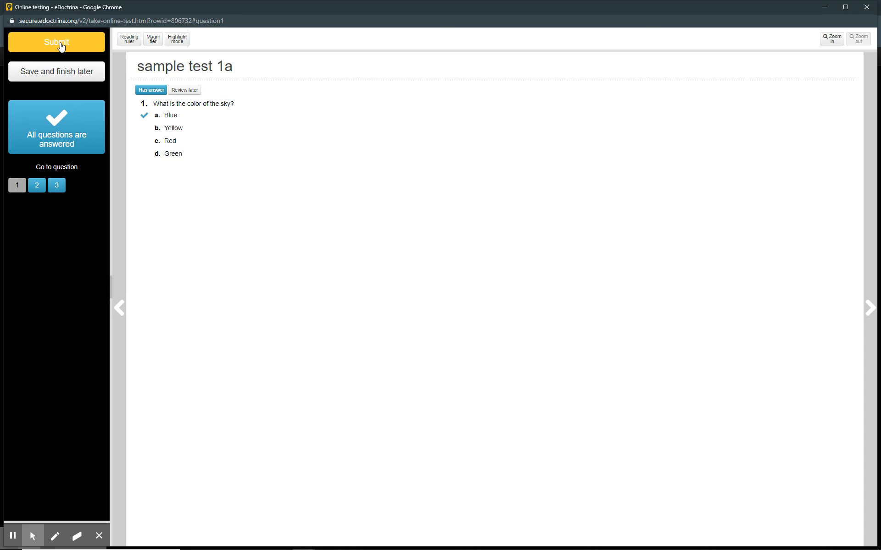
left_click(90, 45)
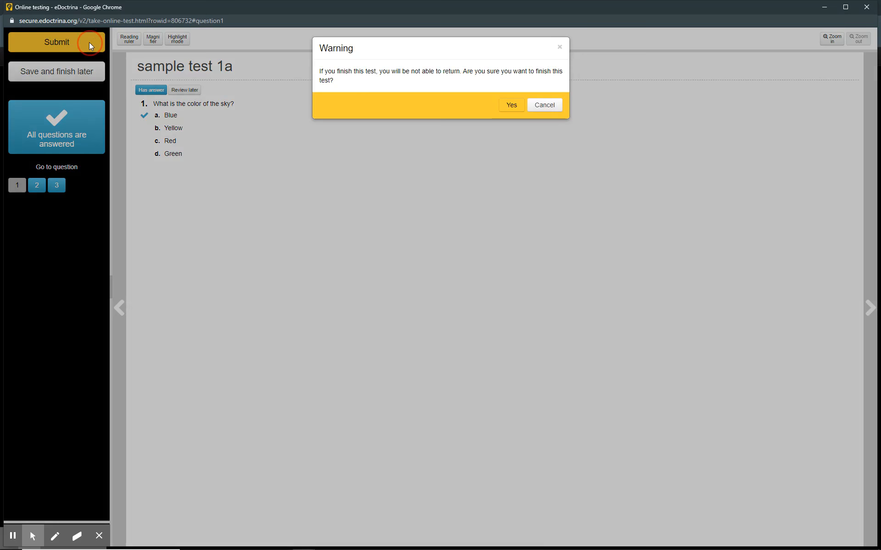
left_click(512, 105)
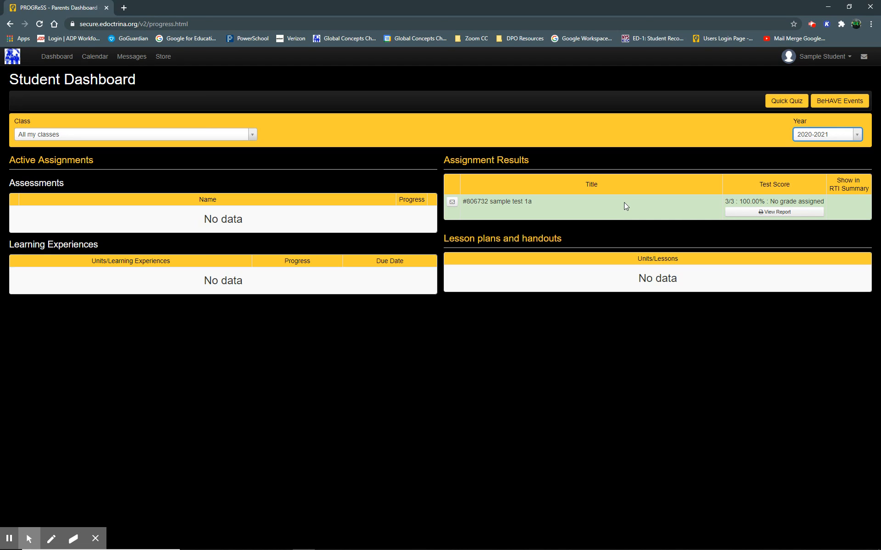
Open the report for sample test 1a, view question 1's details, then close the report tab.
left_click(783, 213)
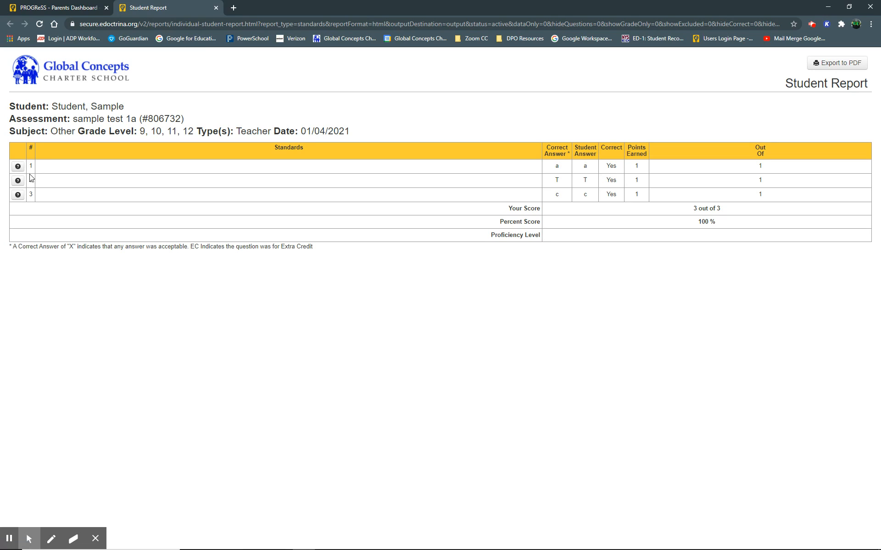
left_click(17, 167)
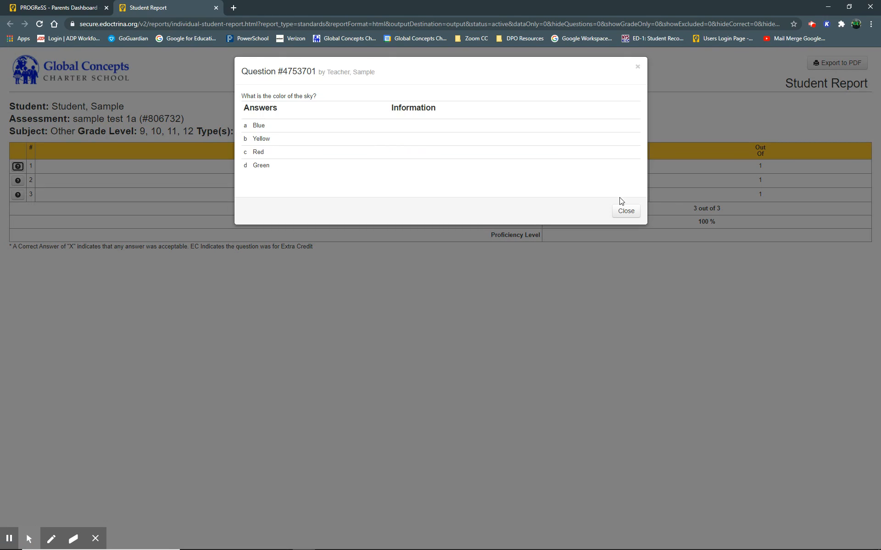
left_click(625, 210)
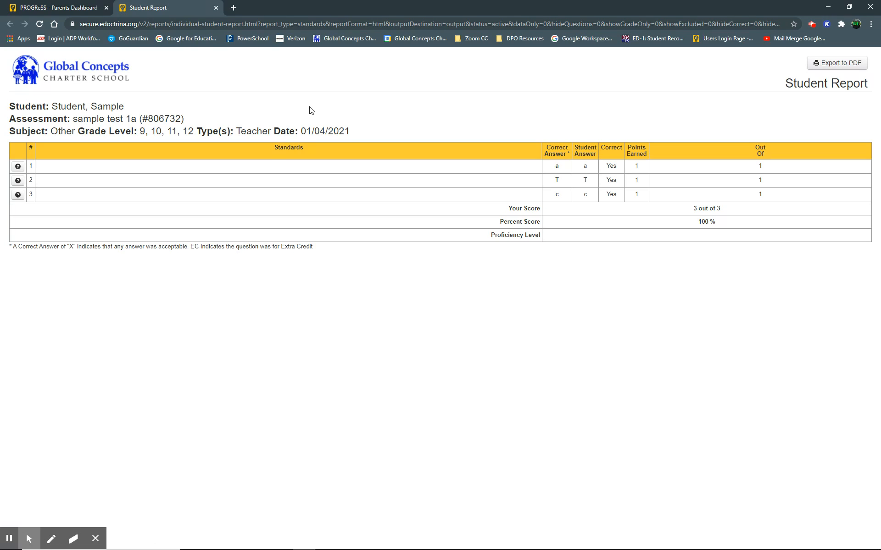
left_click(216, 8)
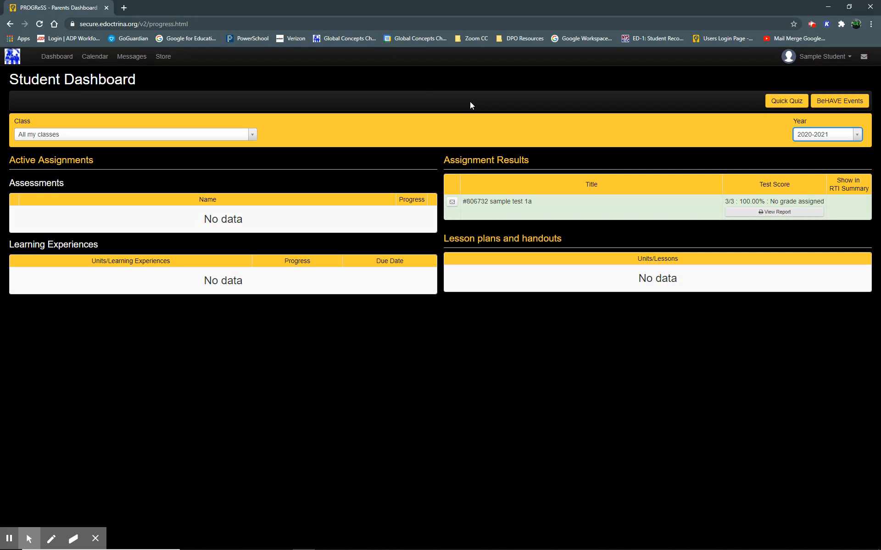
Log out of the student account and sign in as sampleteacher with the teacher's password.
left_click(847, 58)
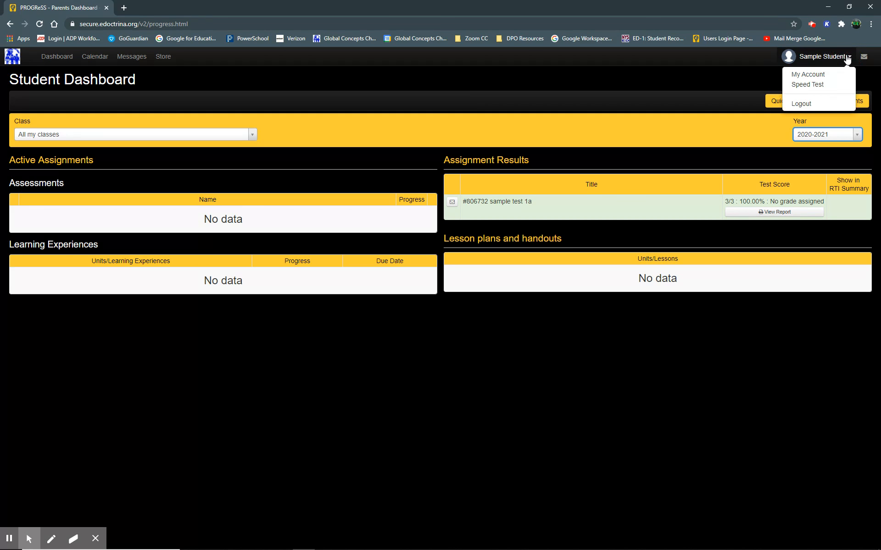
left_click(811, 105)
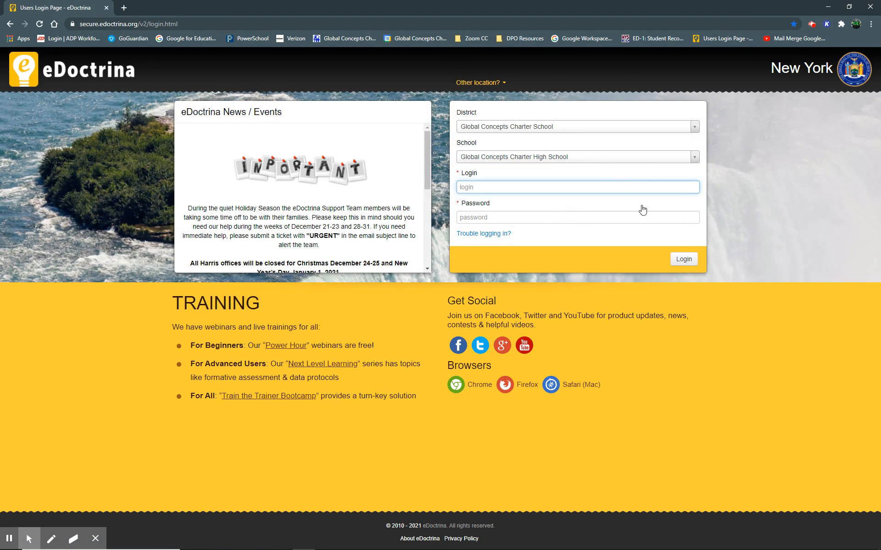
left_click(650, 187)
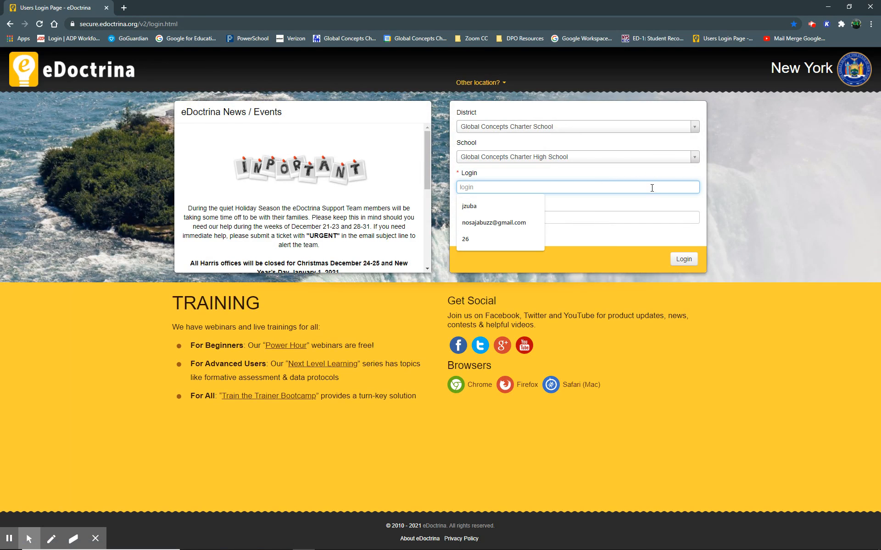
type("student")
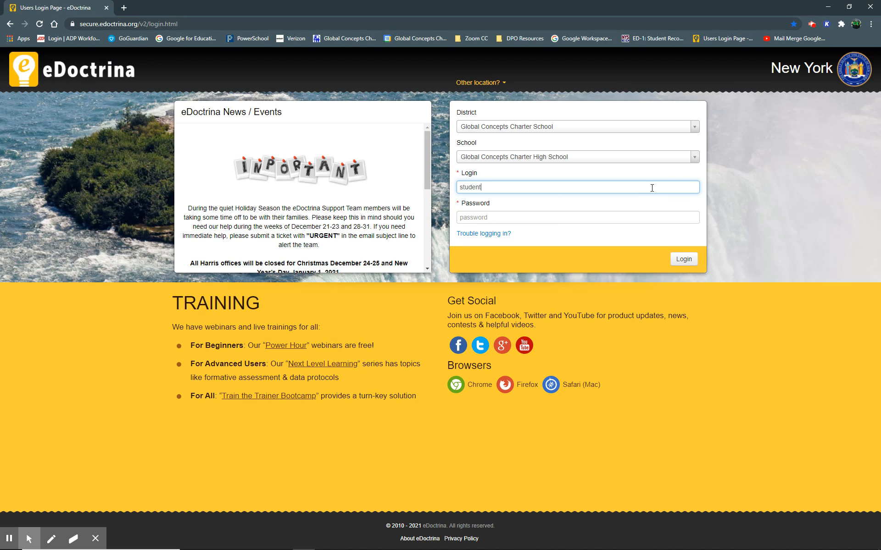
key("BackSpace")
key("BackSpace")
key("BackSpace")
key("BackSpace")
key("BackSpace")
key("BackSpace")
type("sampleteacher")
key("Tab")
type("••")
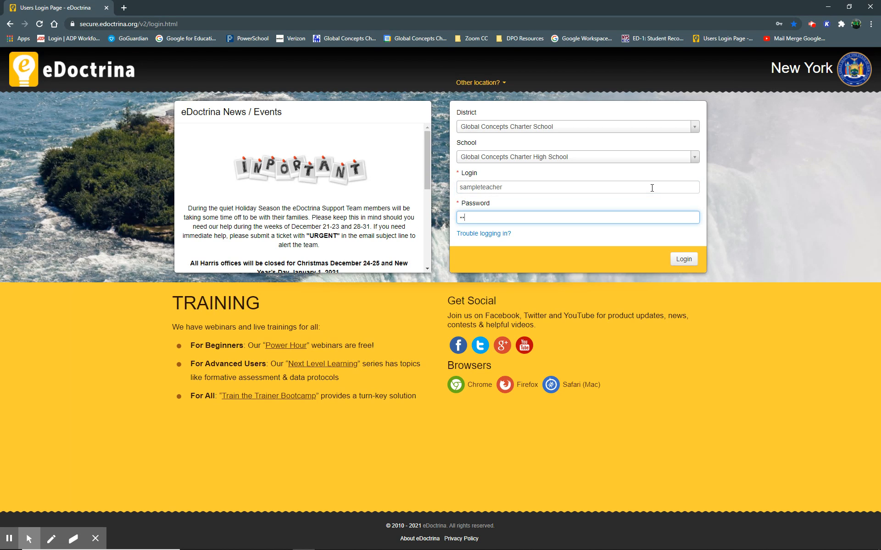
type("•••••••••")
key("Return")
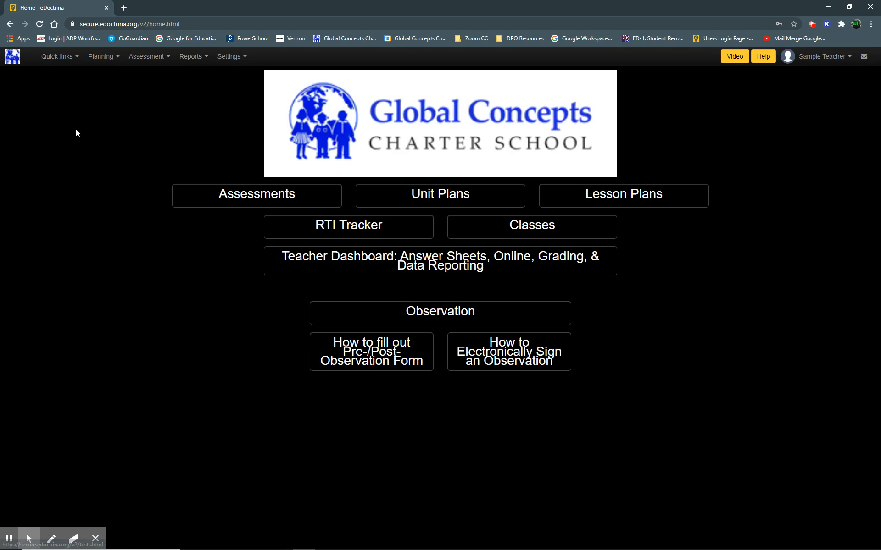
Open the Teacher Dashboard and check student answers for sample test 1a, closing the key legend.
left_click(58, 57)
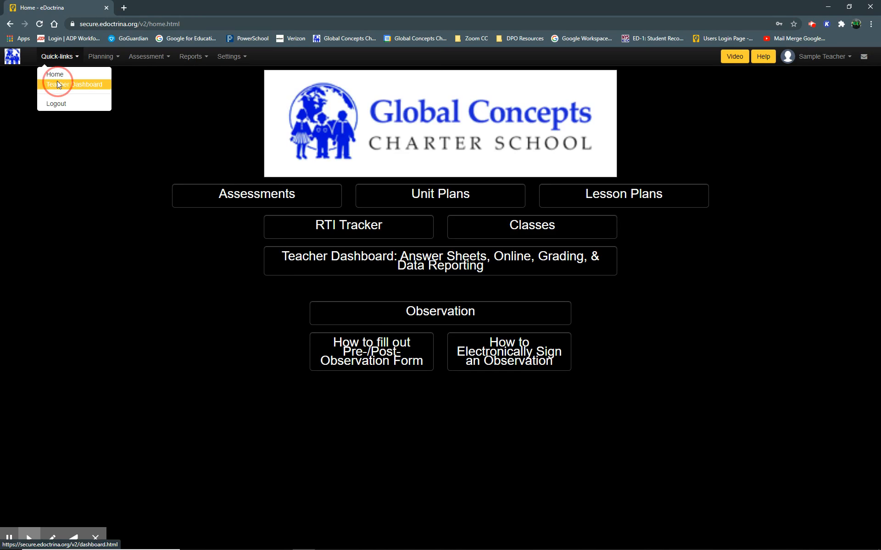
left_click(57, 82)
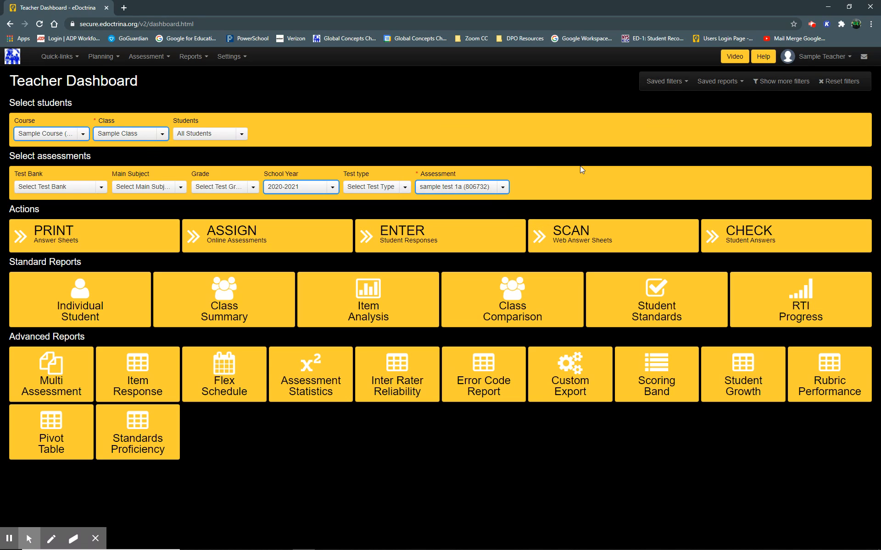
left_click(789, 239)
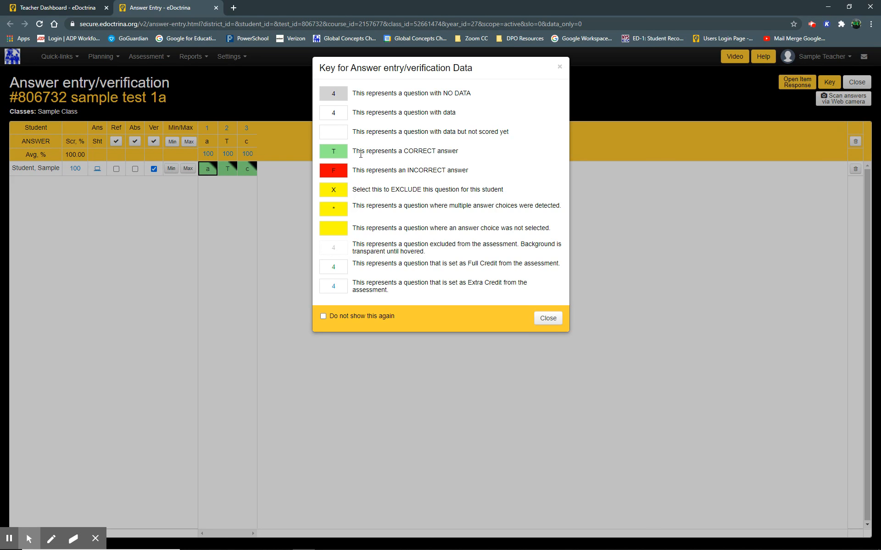
left_click(543, 321)
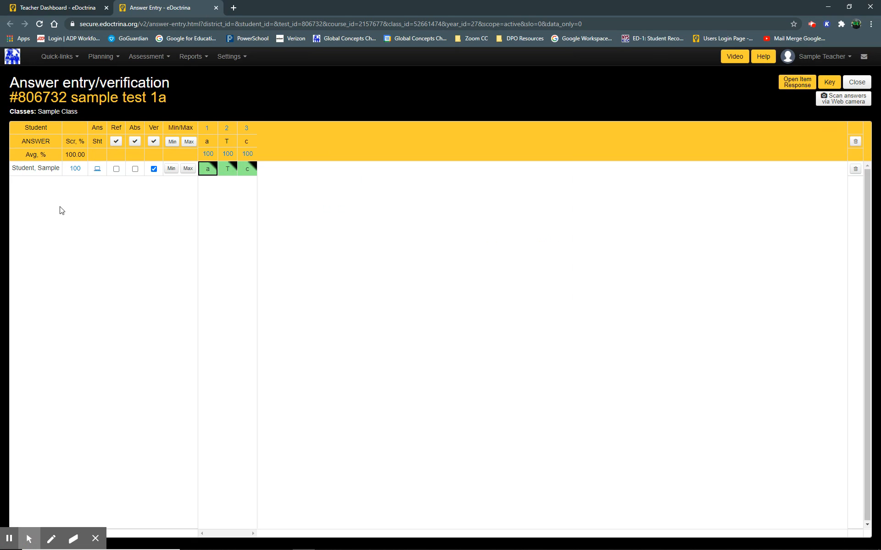
Review the sample student's score report and online assessment statistics for the test.
mouse_move(74, 173)
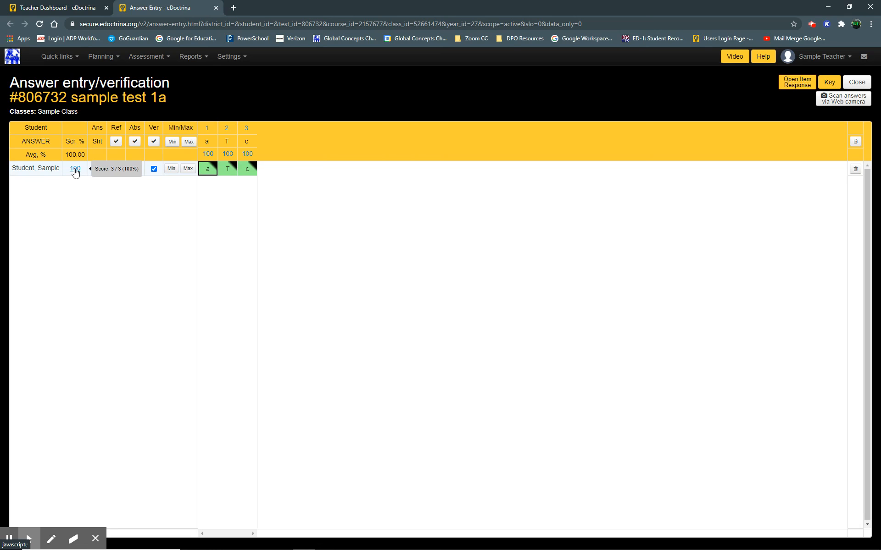
left_click(75, 172)
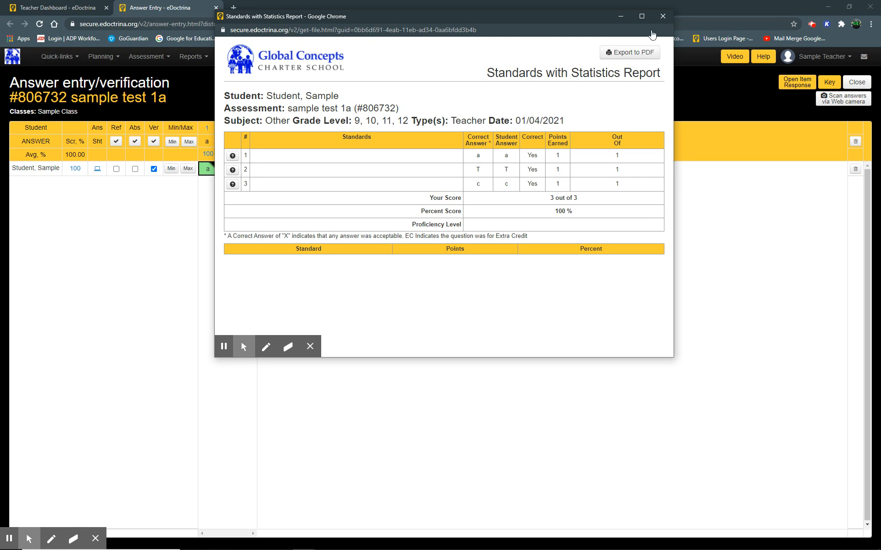
left_click(663, 16)
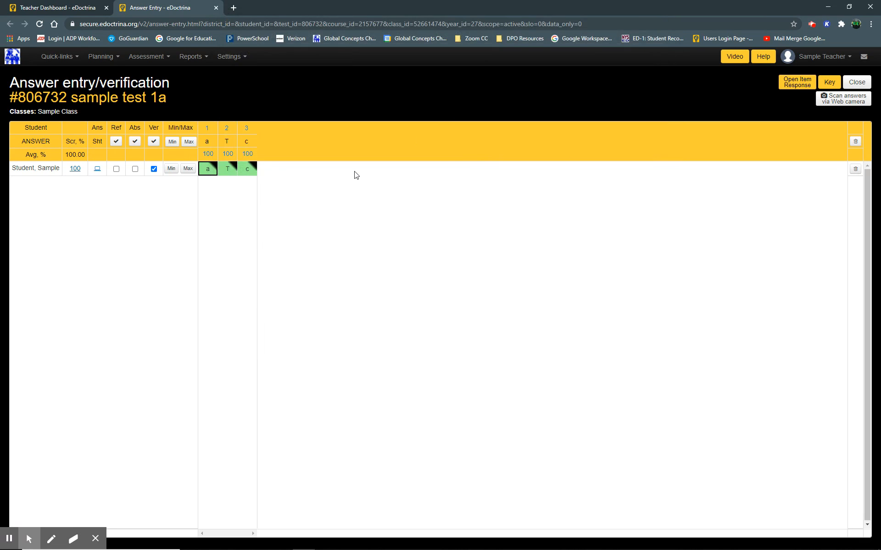
mouse_move(97, 176)
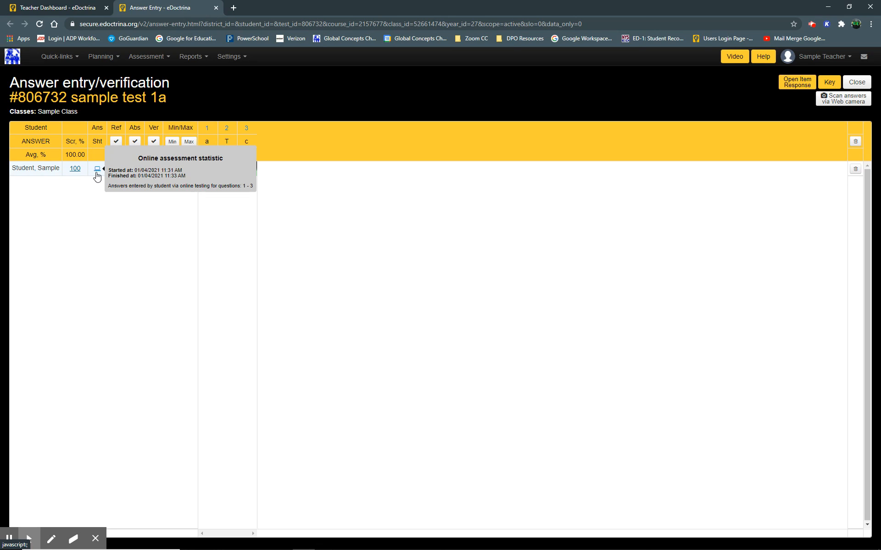
left_click(95, 171)
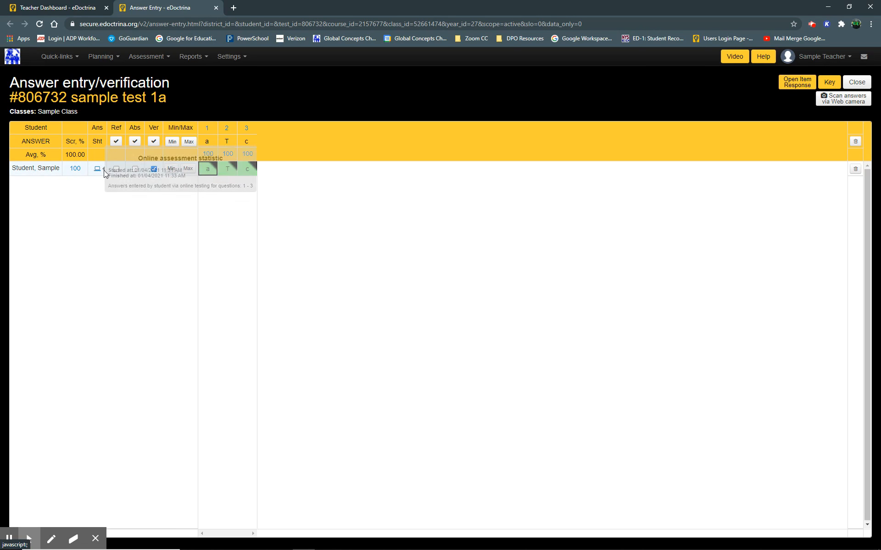
mouse_move(96, 172)
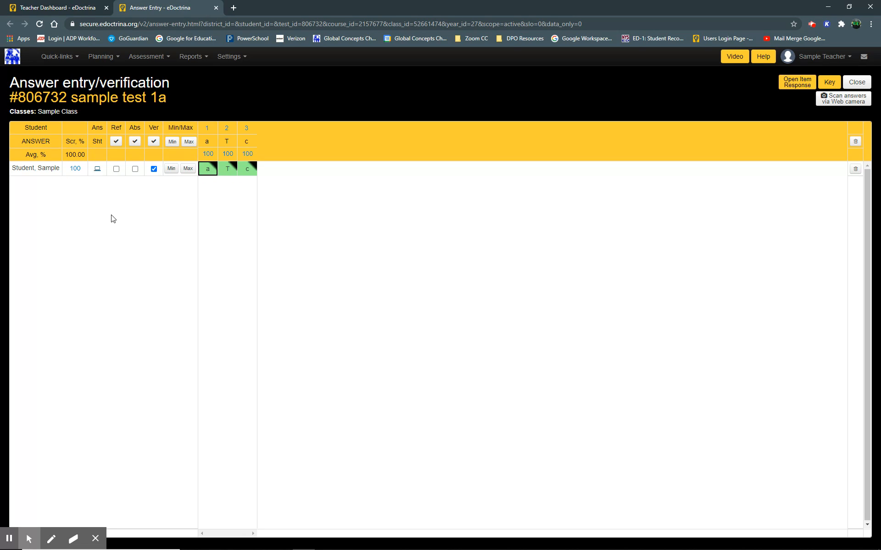
Change the student's answer to question 1 to b, then set it back to a.
left_click(207, 172)
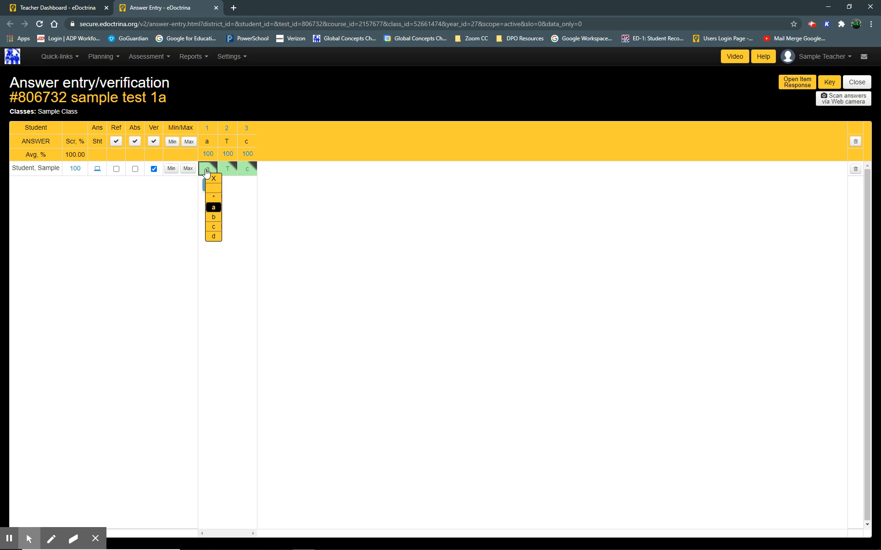
left_click(214, 218)
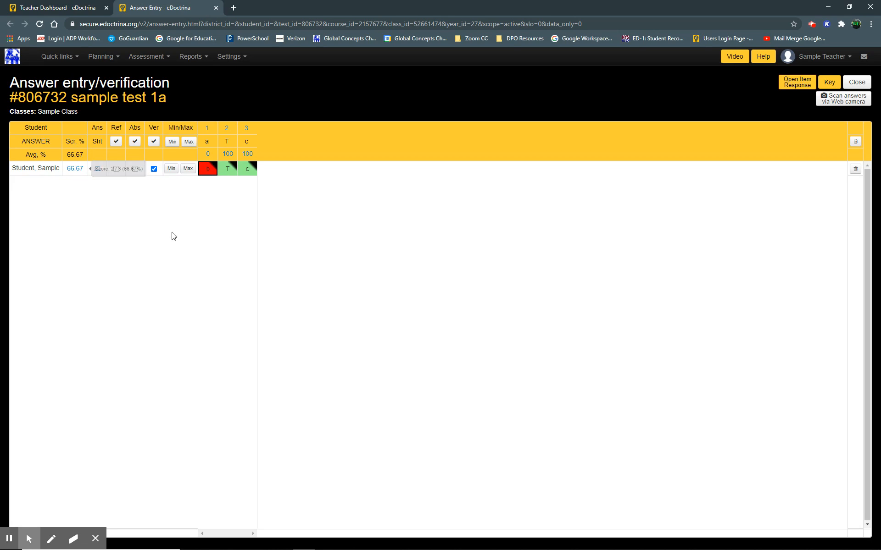
left_click(204, 173)
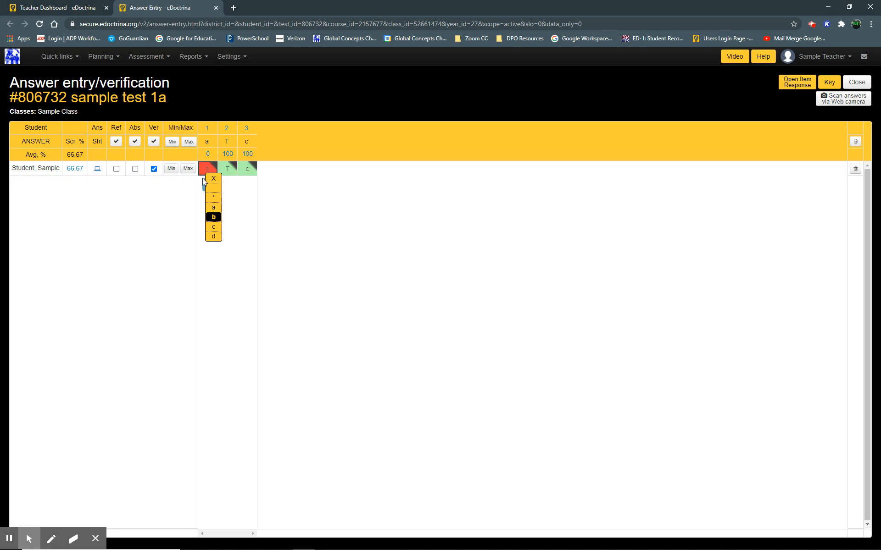
left_click(211, 210)
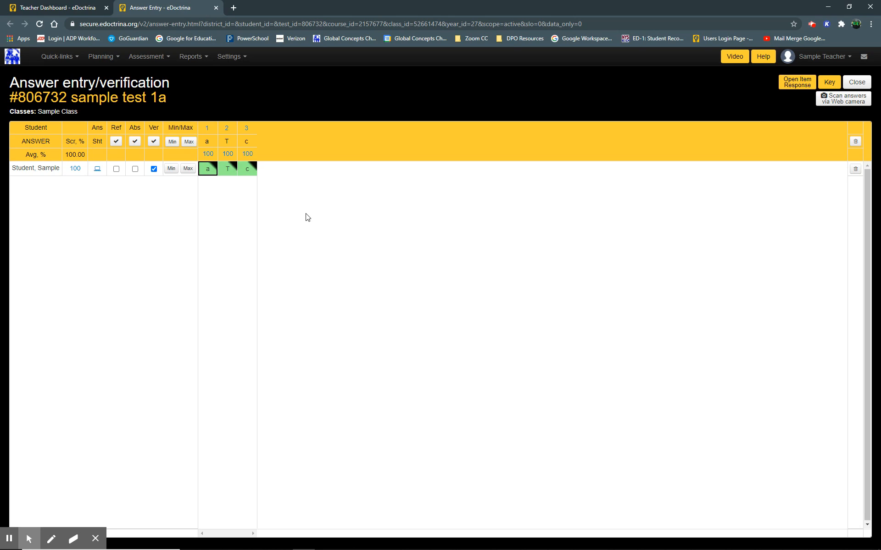
Close answer entry, run the Individual Student report in Standards format, and open question 1's details.
left_click(857, 83)
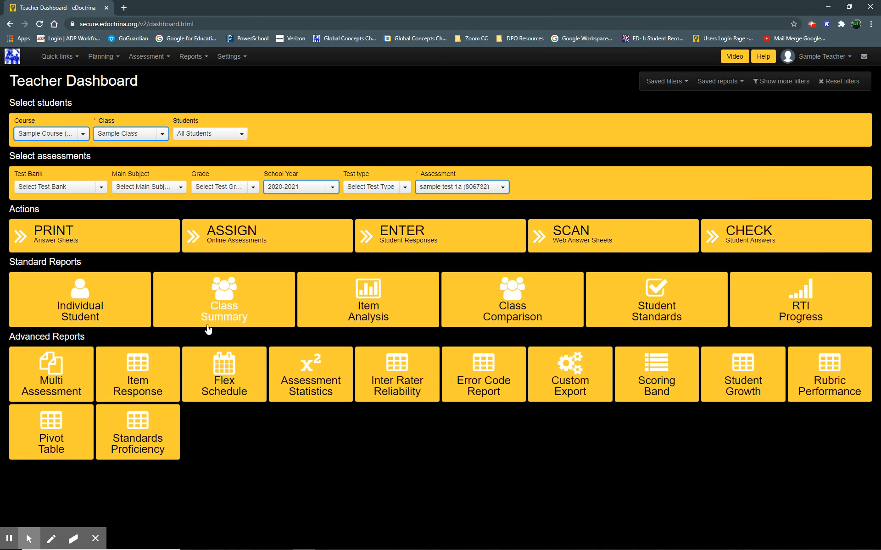
left_click(112, 310)
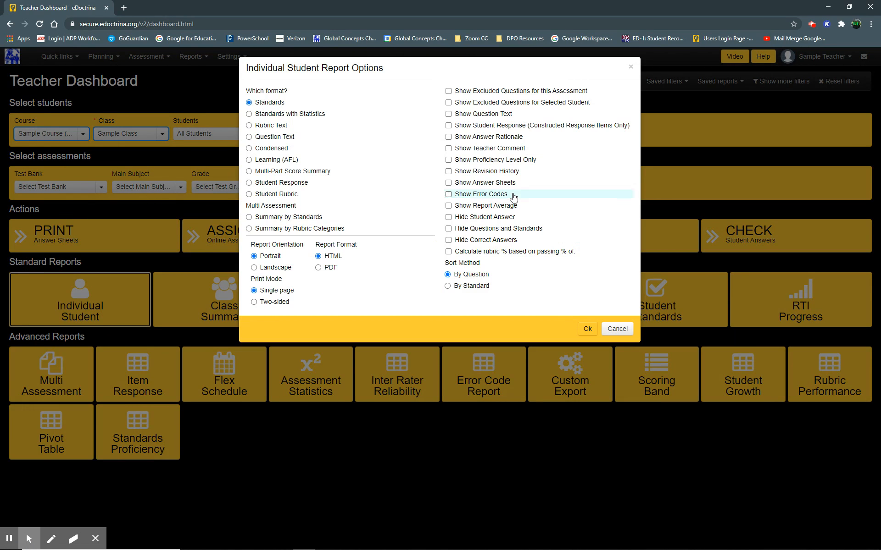
left_click(590, 329)
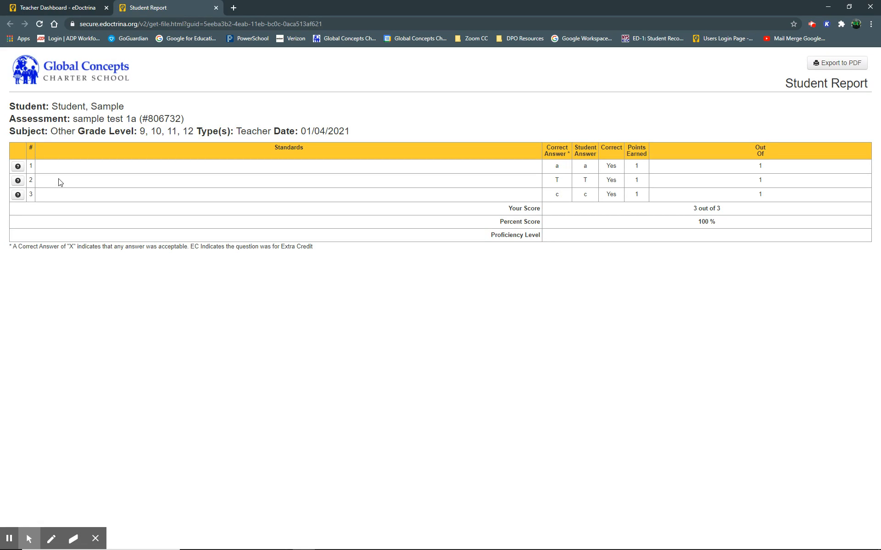
left_click(18, 168)
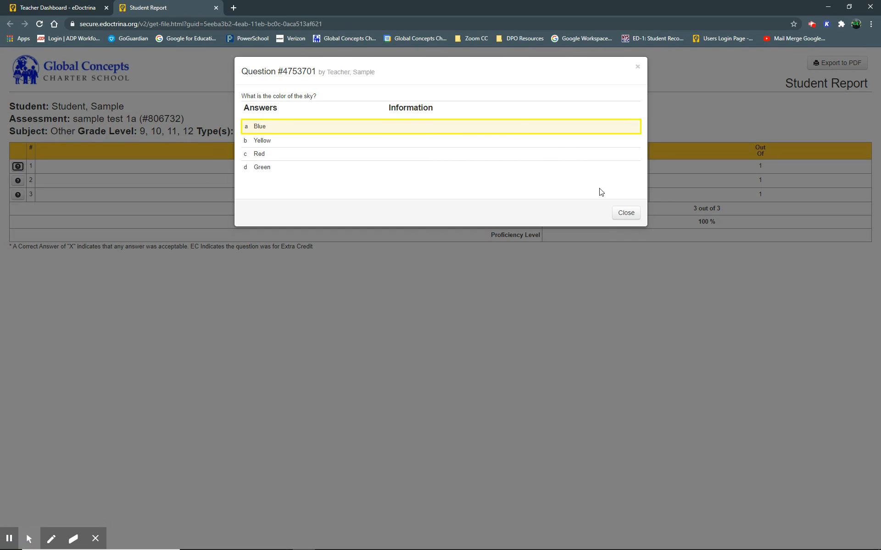
Close the student report, then run the Class Summary report for the test and review its statistics.
left_click(632, 217)
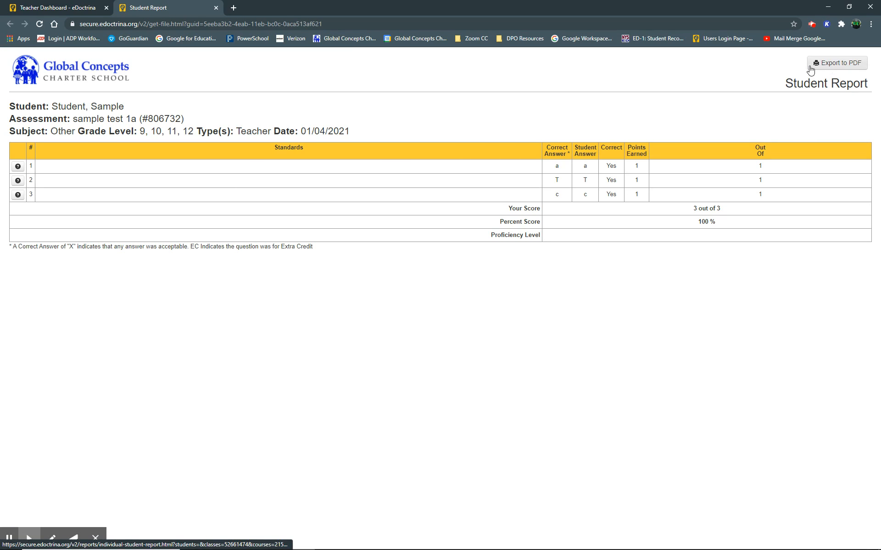
left_click(216, 8)
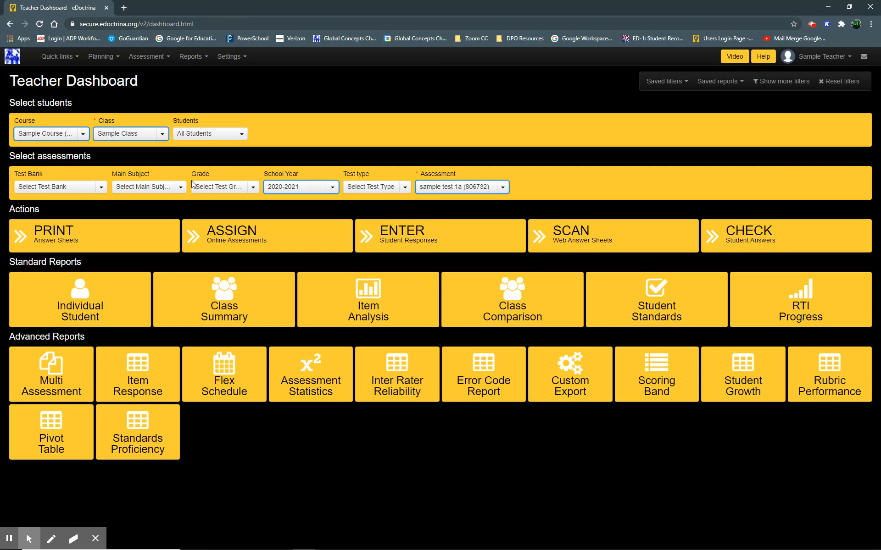
left_click(270, 311)
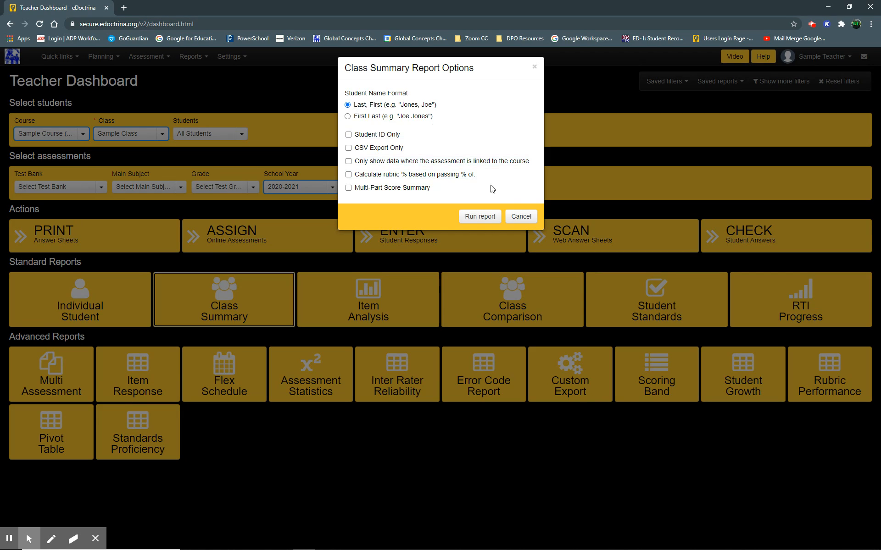
left_click(475, 220)
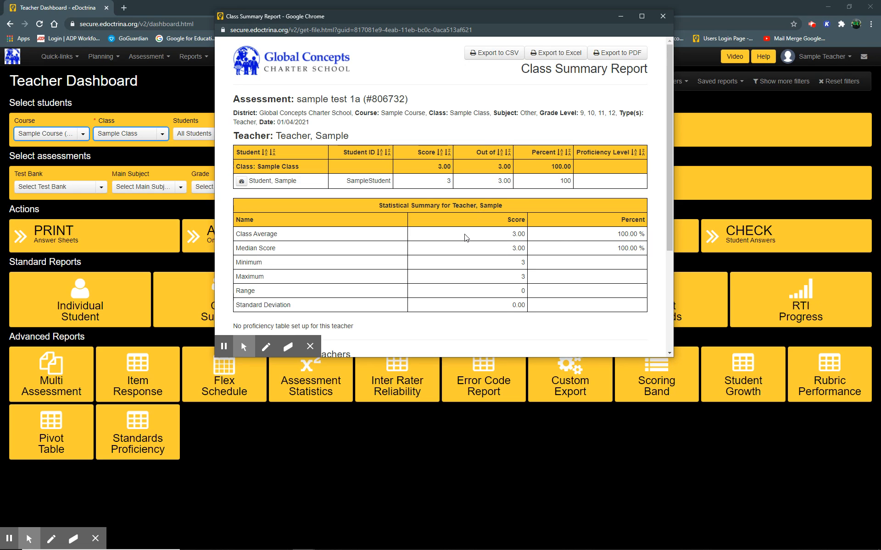
scroll(466, 239, "down", 3)
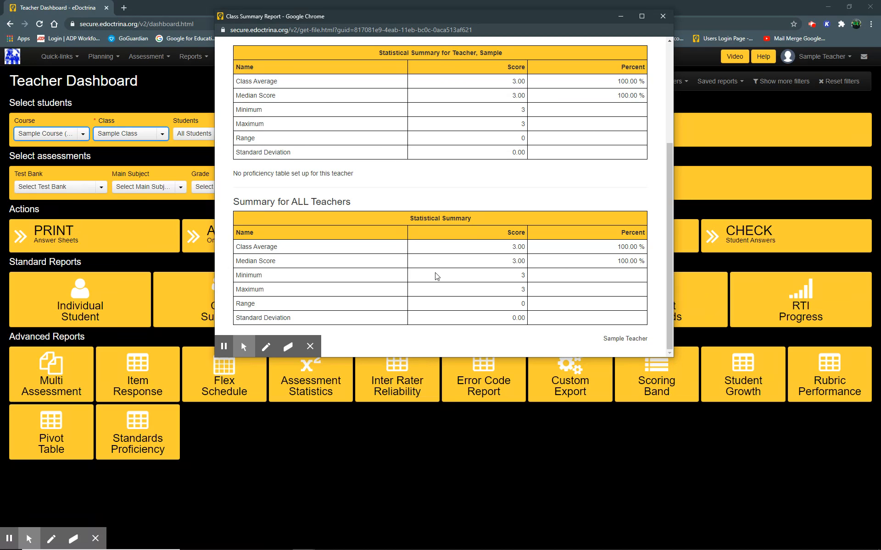
scroll(437, 276, "up", 4)
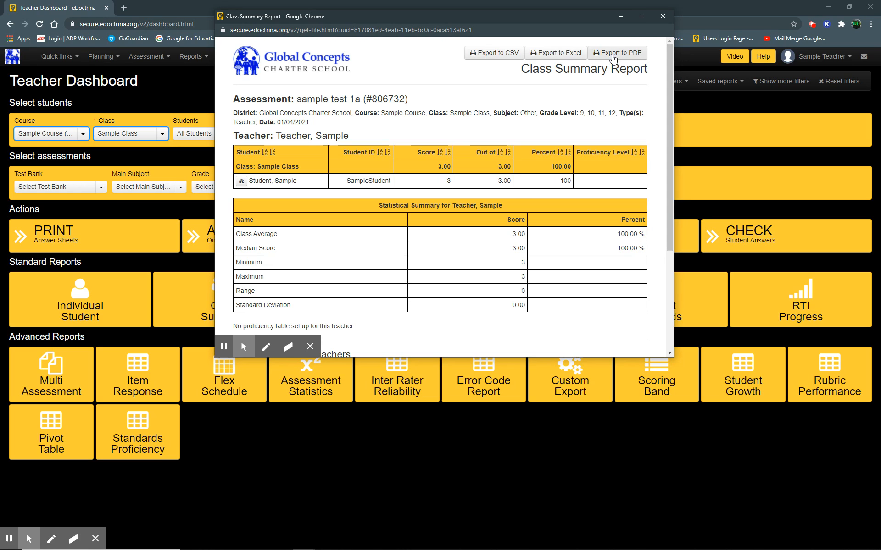
left_click(663, 17)
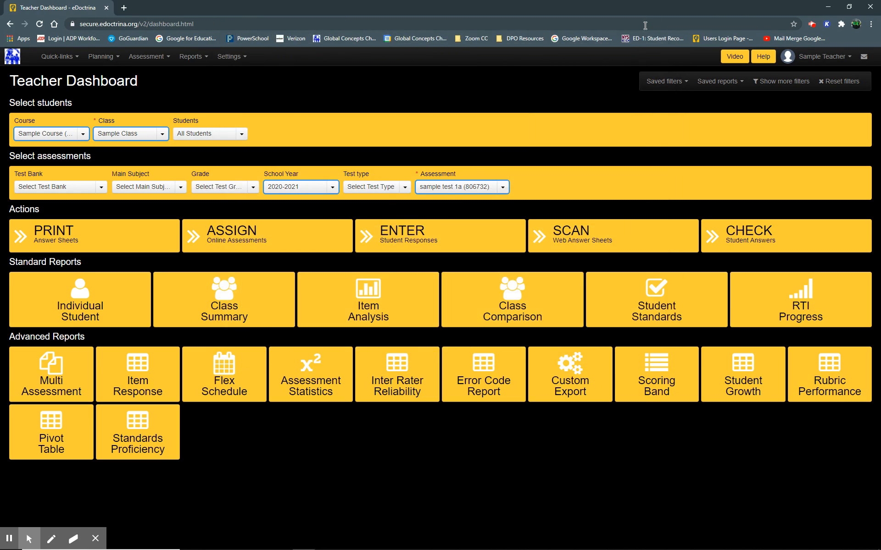
Run the Item Analysis report with Static options, inspect question 1's details, and close the report.
left_click(396, 298)
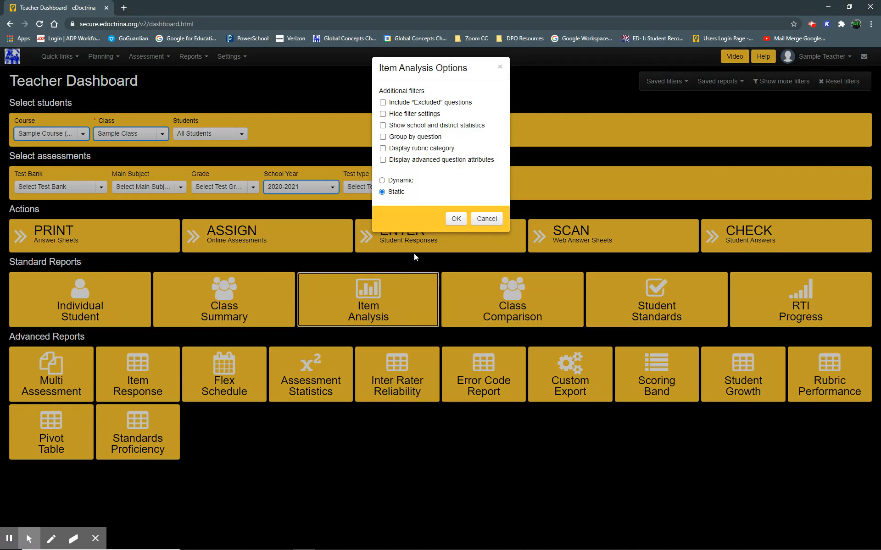
left_click(456, 220)
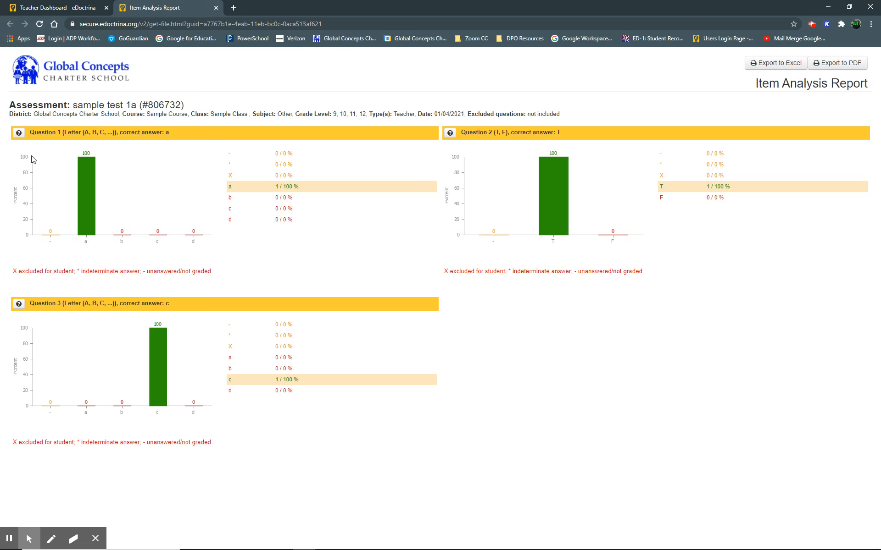
left_click(19, 134)
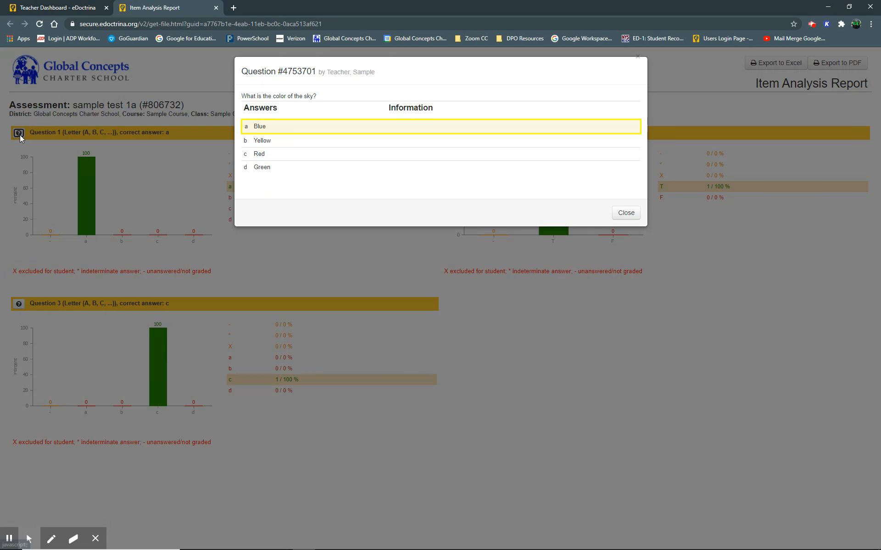
left_click(625, 213)
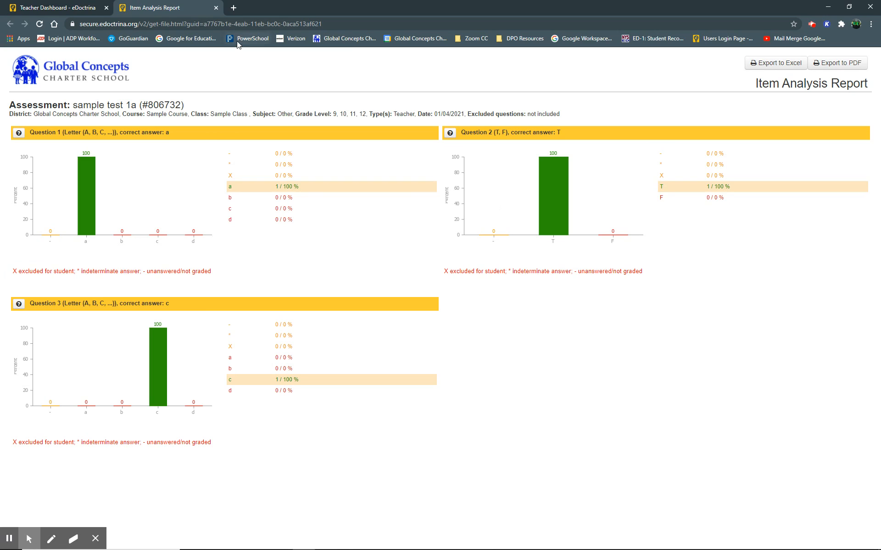
left_click(215, 7)
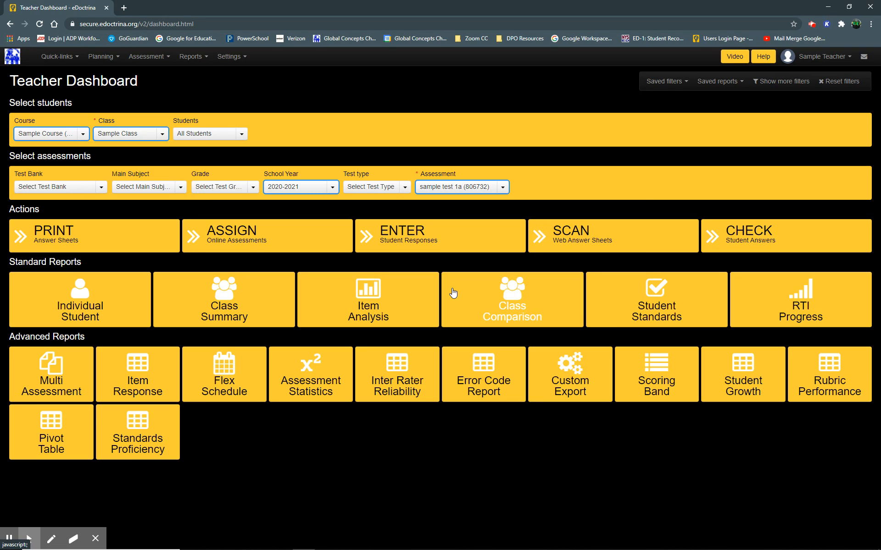
Run the Student Standards report in HTML format, open the sample student's standard breakdown, and close it.
left_click(605, 297)
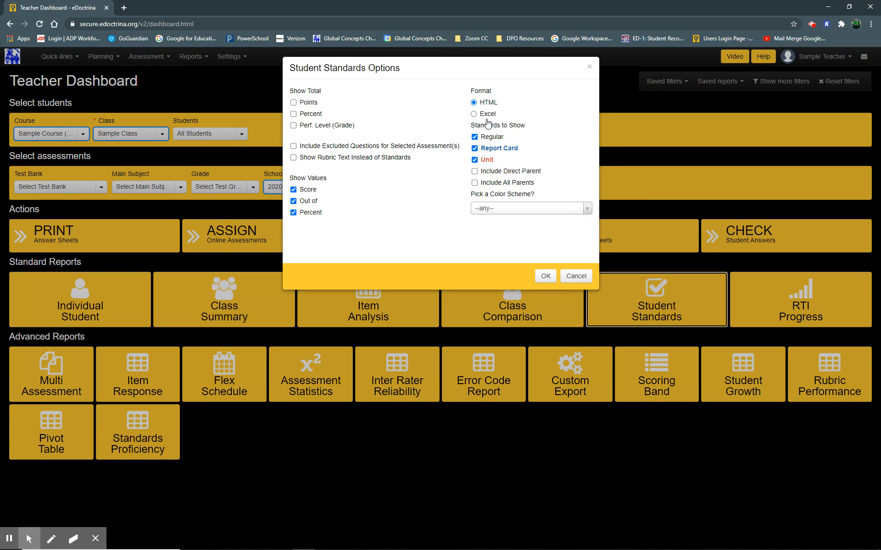
left_click(545, 276)
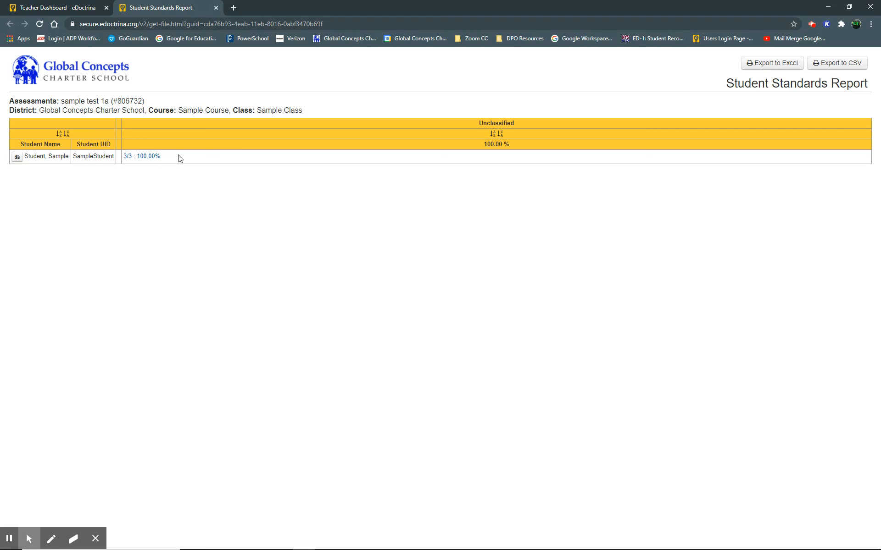
left_click(148, 157)
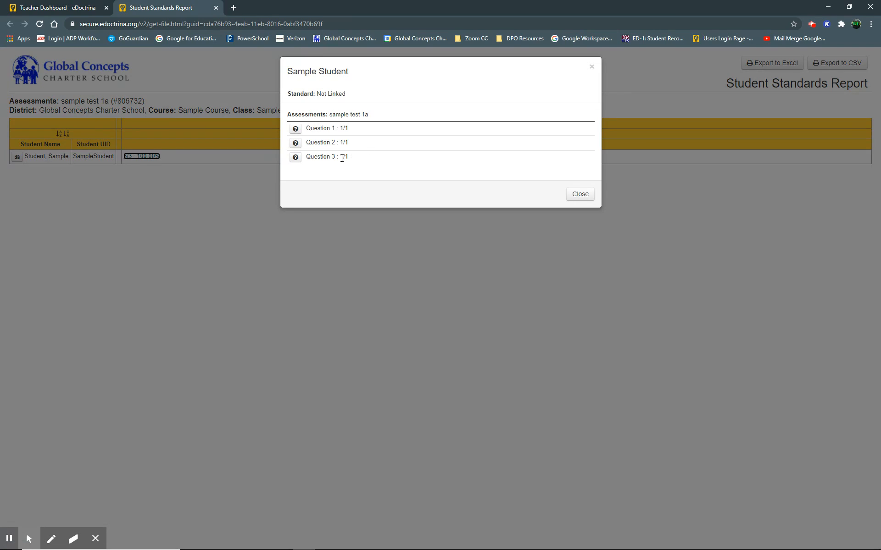
left_click(578, 194)
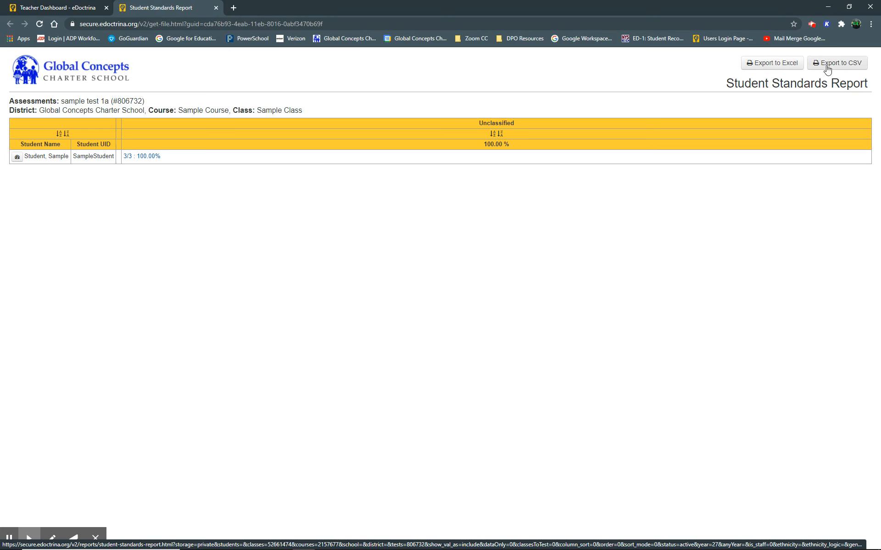
left_click(216, 8)
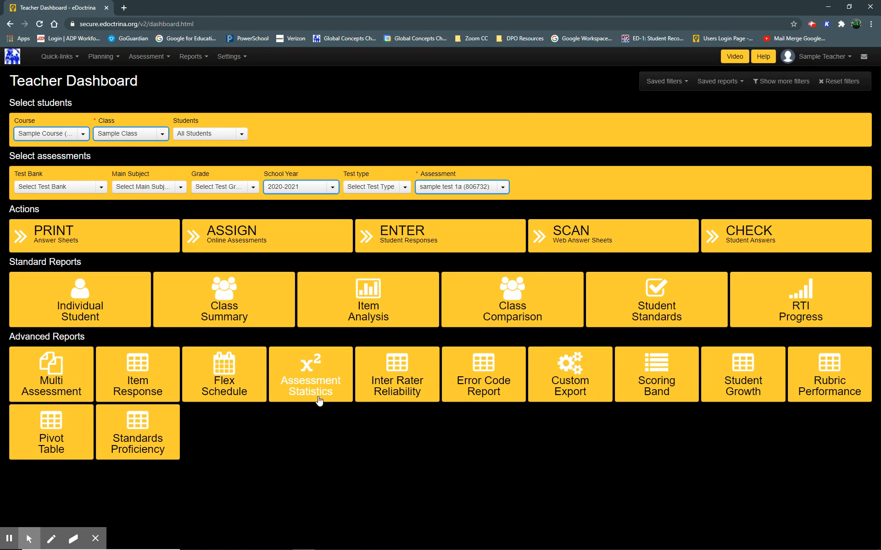
Run the Item Response report with Standard options, review the answers, and close the report tab.
left_click(152, 375)
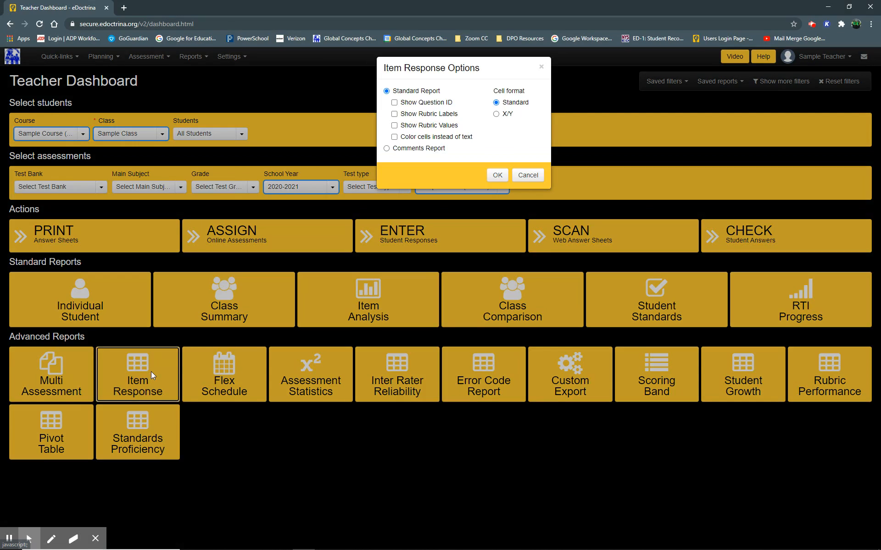
left_click(496, 176)
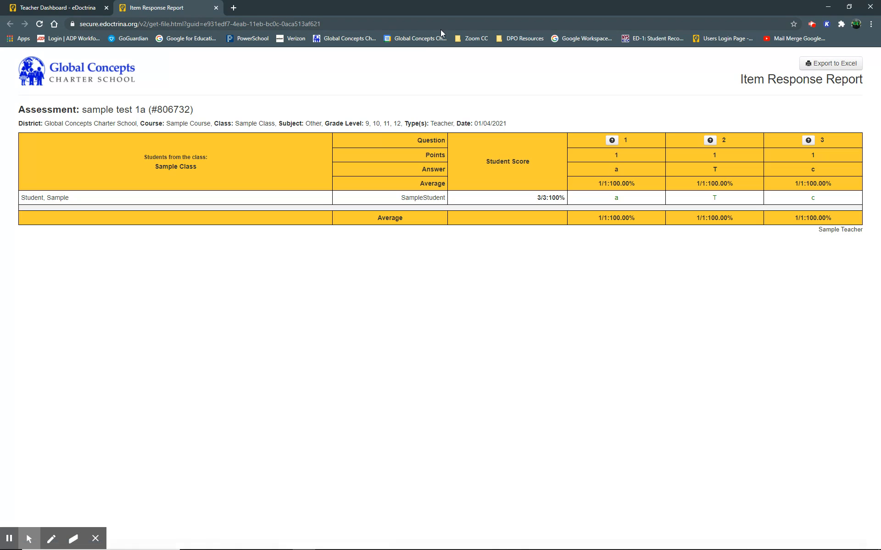
left_click(216, 8)
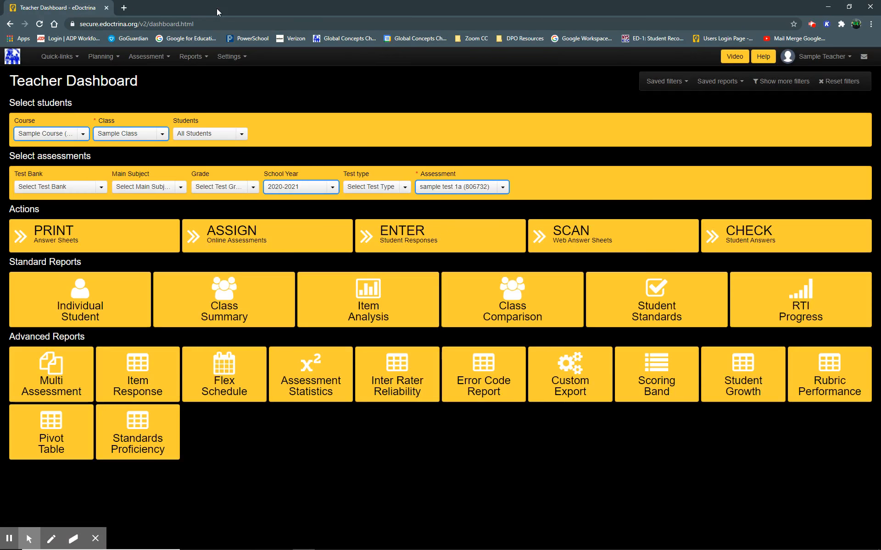